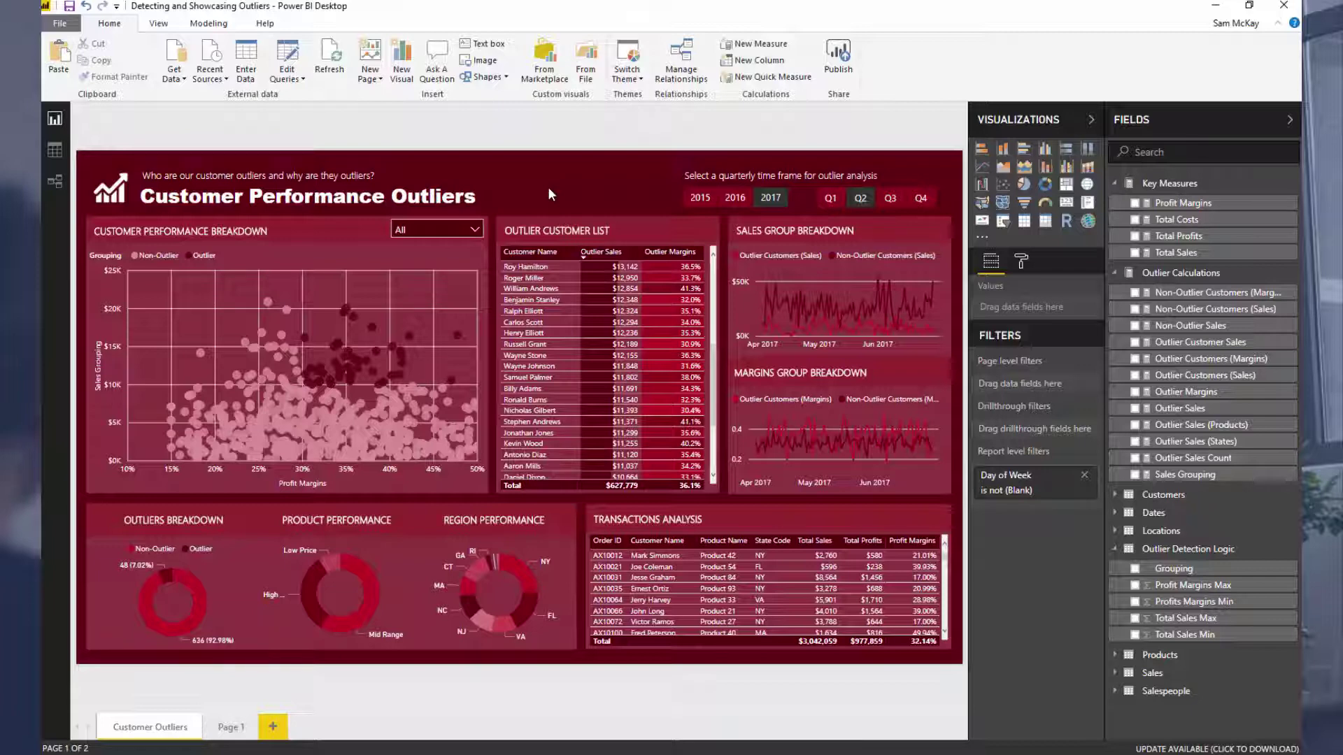
Switch the quarter slicer from Q3 to Q2 to show April–June 2017 outliers
click(891, 199)
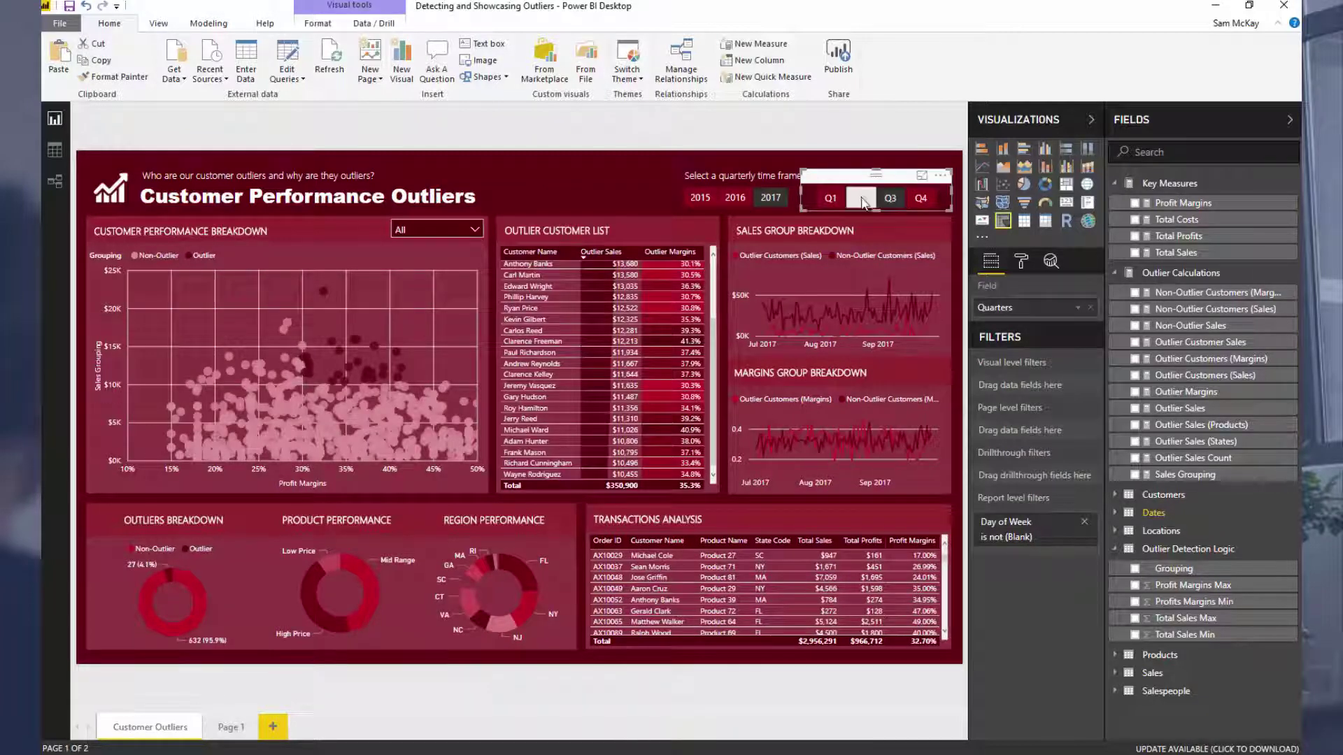
click(863, 200)
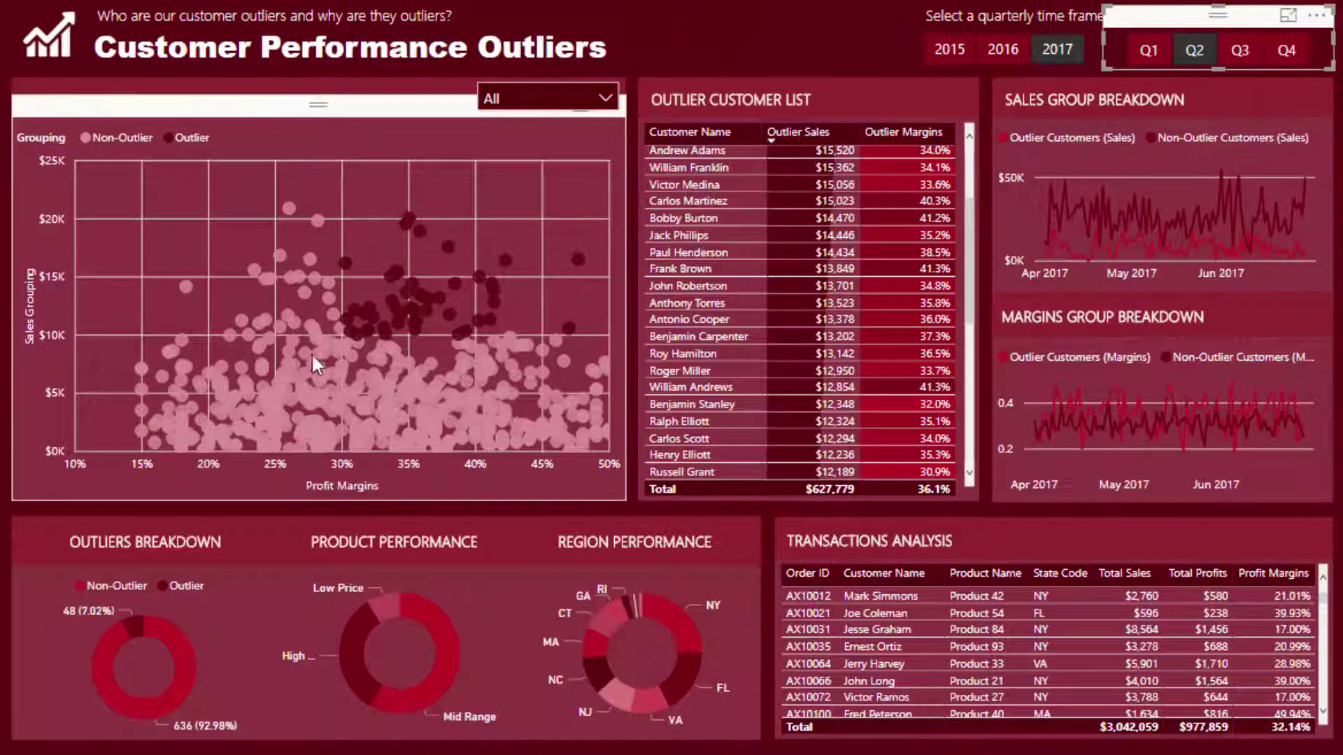
mouse_move(340, 337)
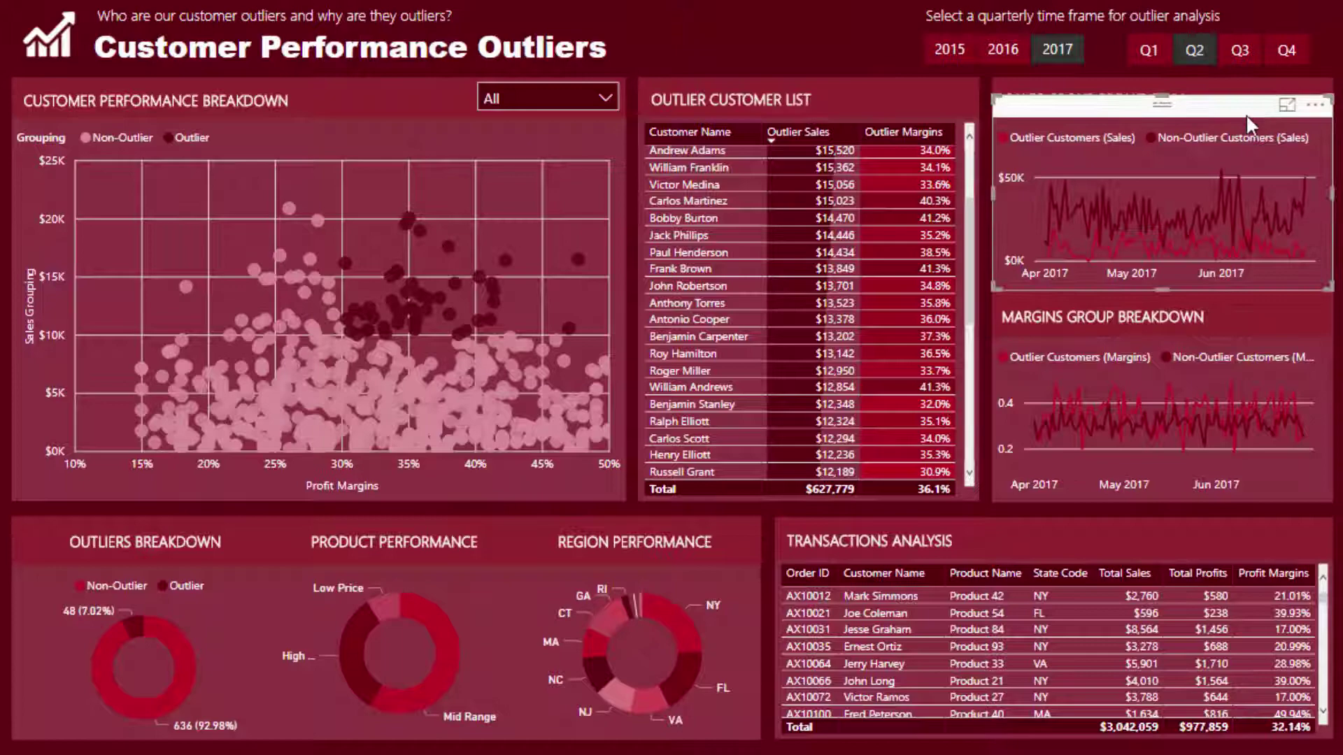
Go to the second report page with the quarter slicer, sales line chart and daily outlier table
mouse_move(1075, 177)
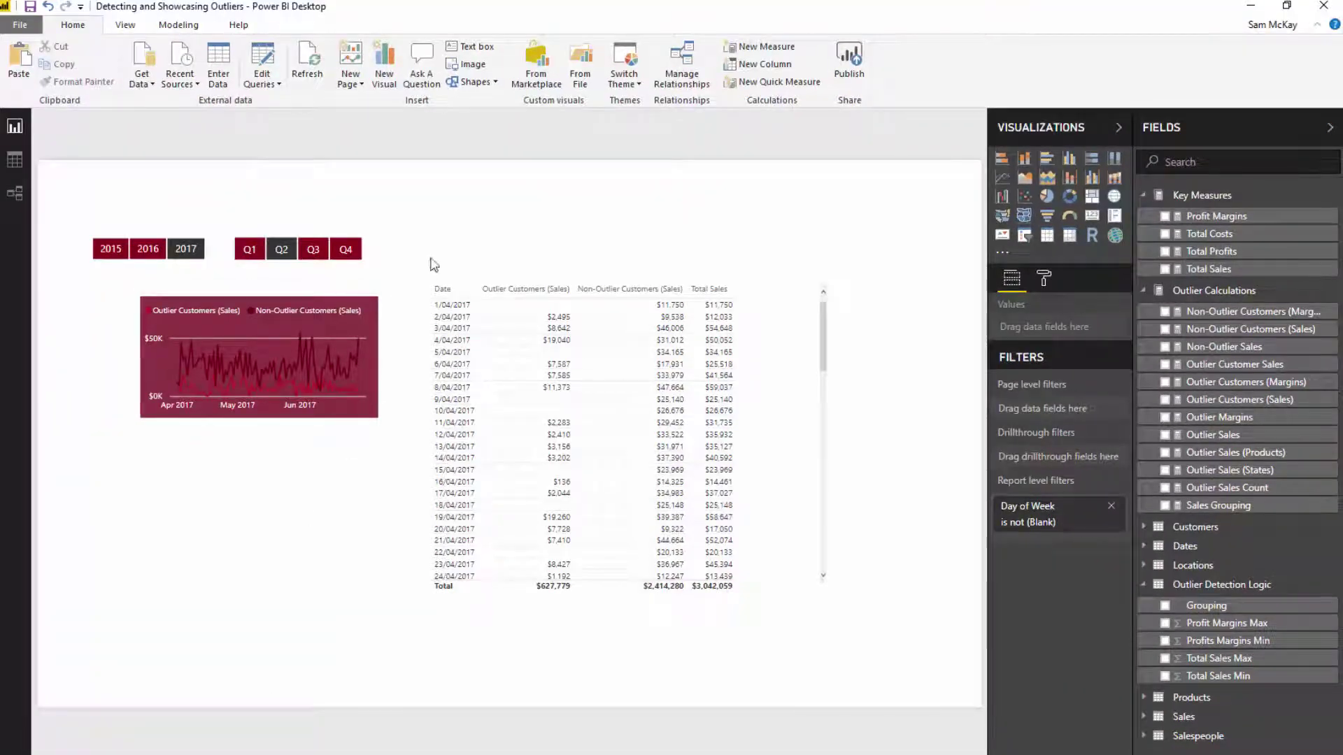
Select the daily sales table and then the Outlier Customers (Sales) measure in Fields
click(519, 275)
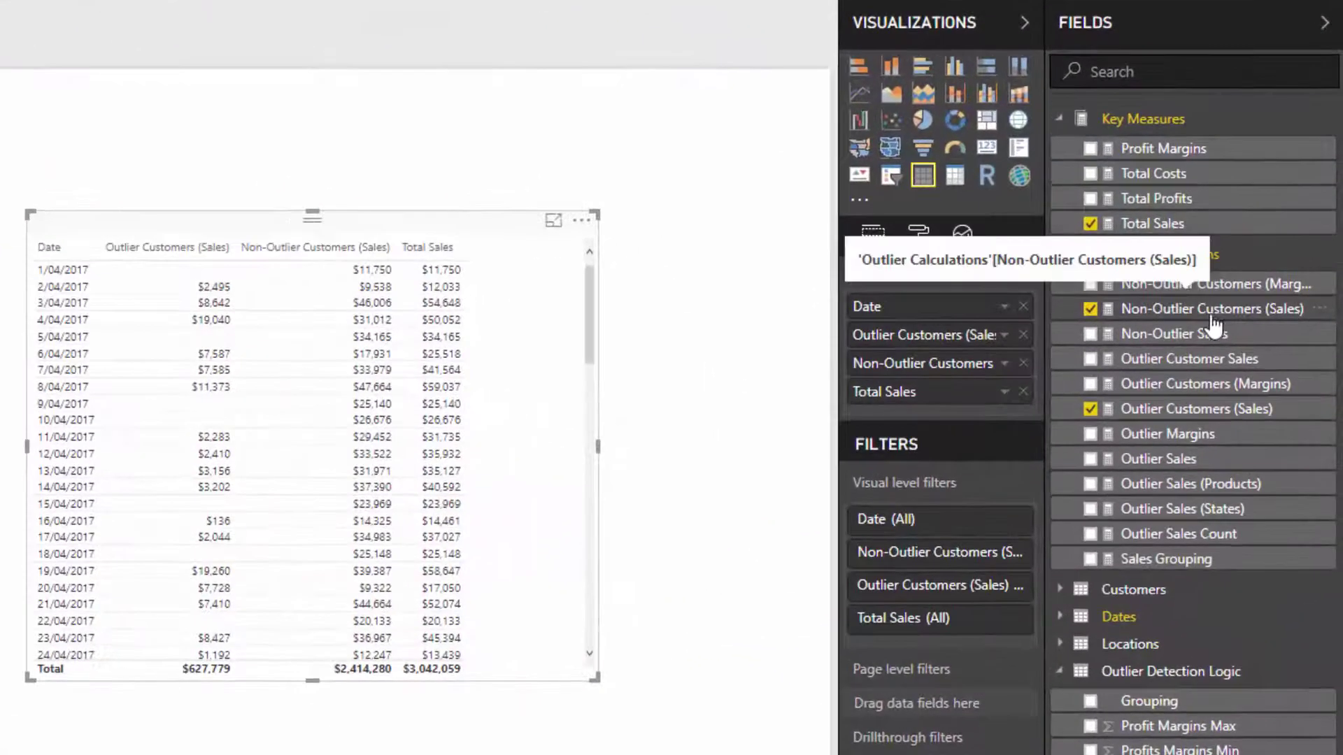
click(1196, 408)
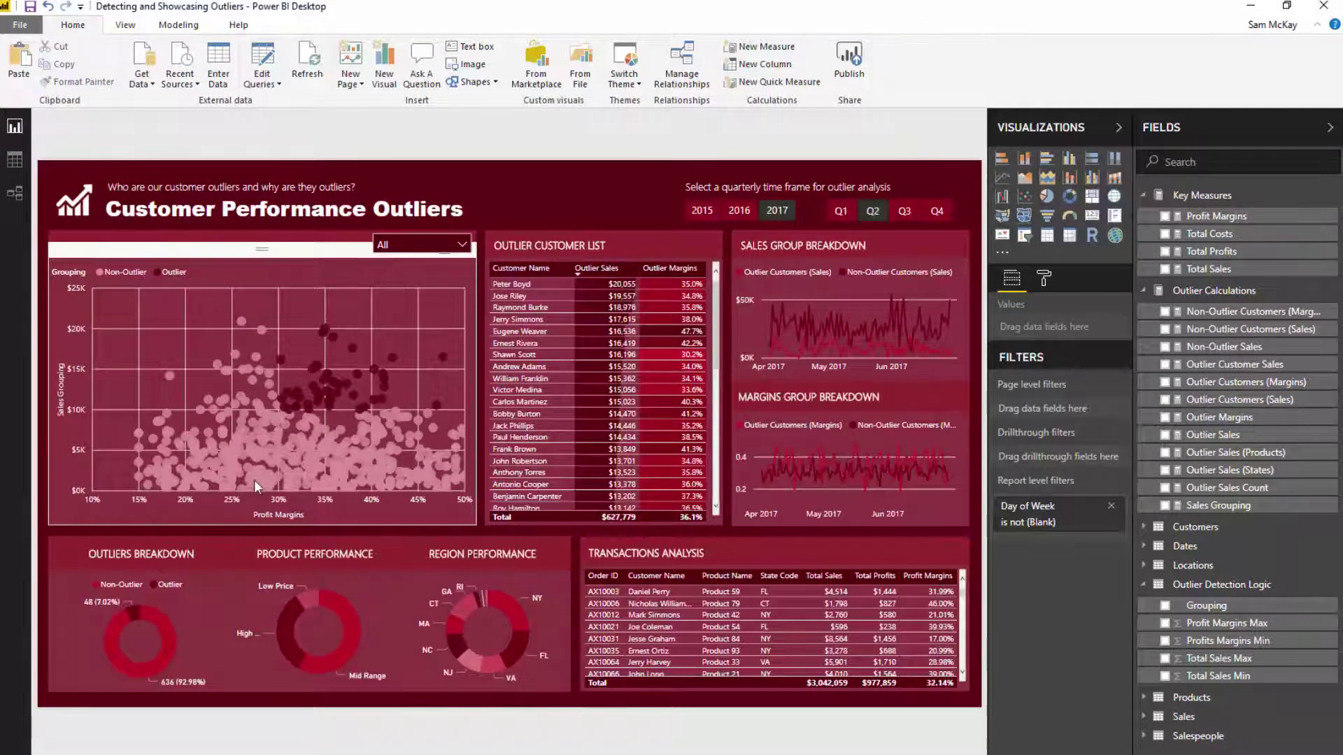
Compare Q3 and Q4 on the page slicer, then return to Q2 with the daily table selected
mouse_move(246, 487)
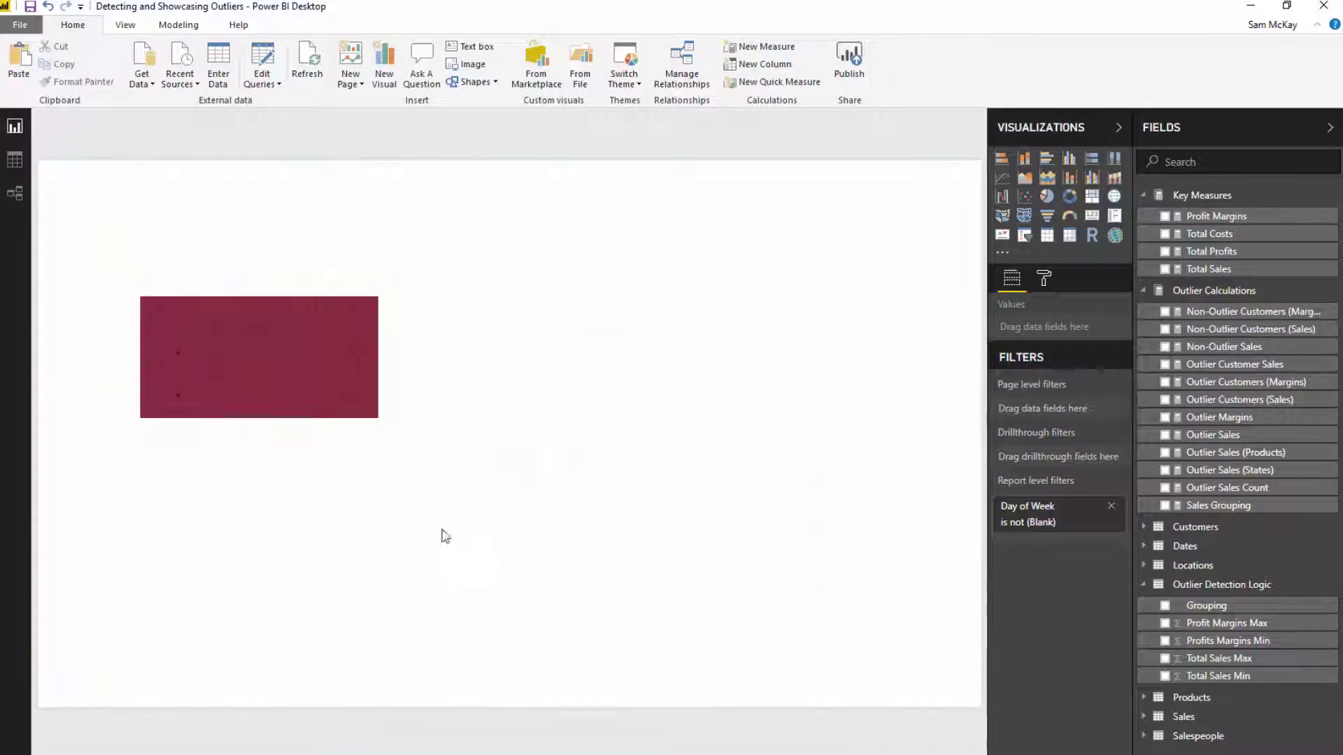
click(560, 275)
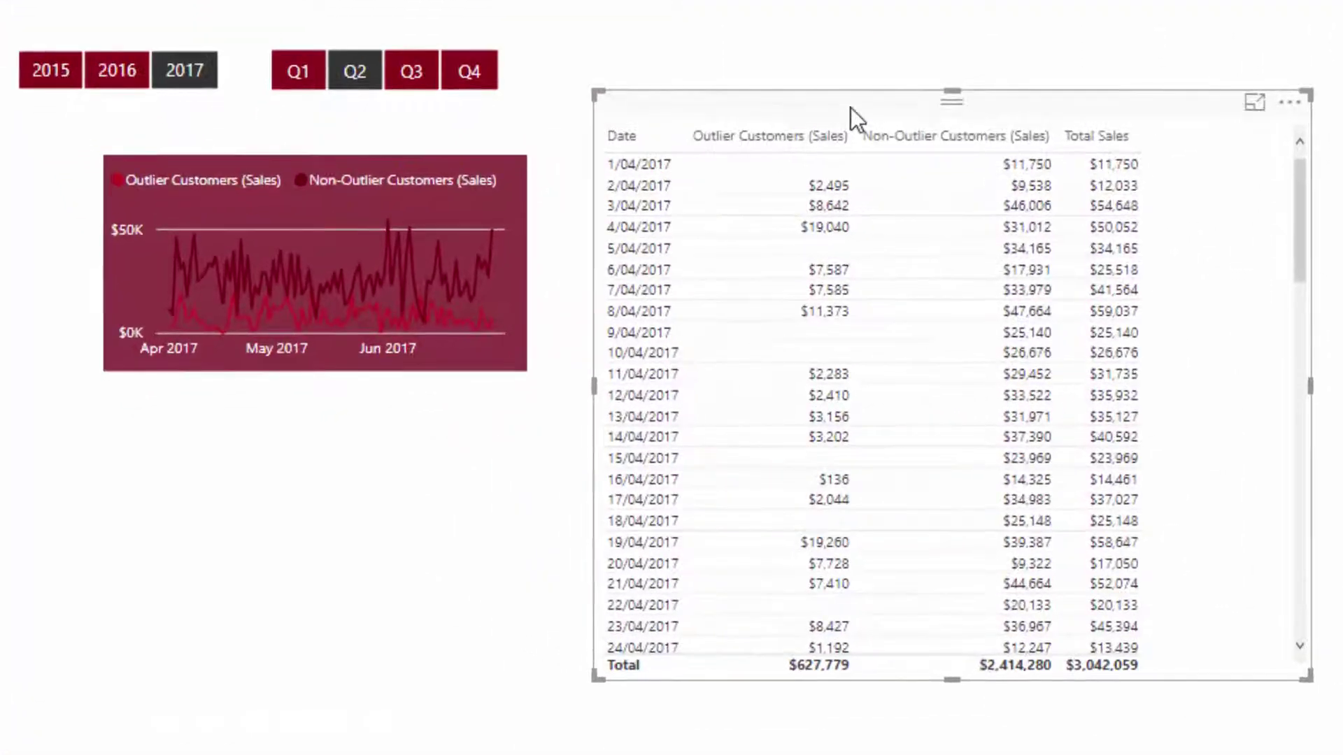
click(425, 65)
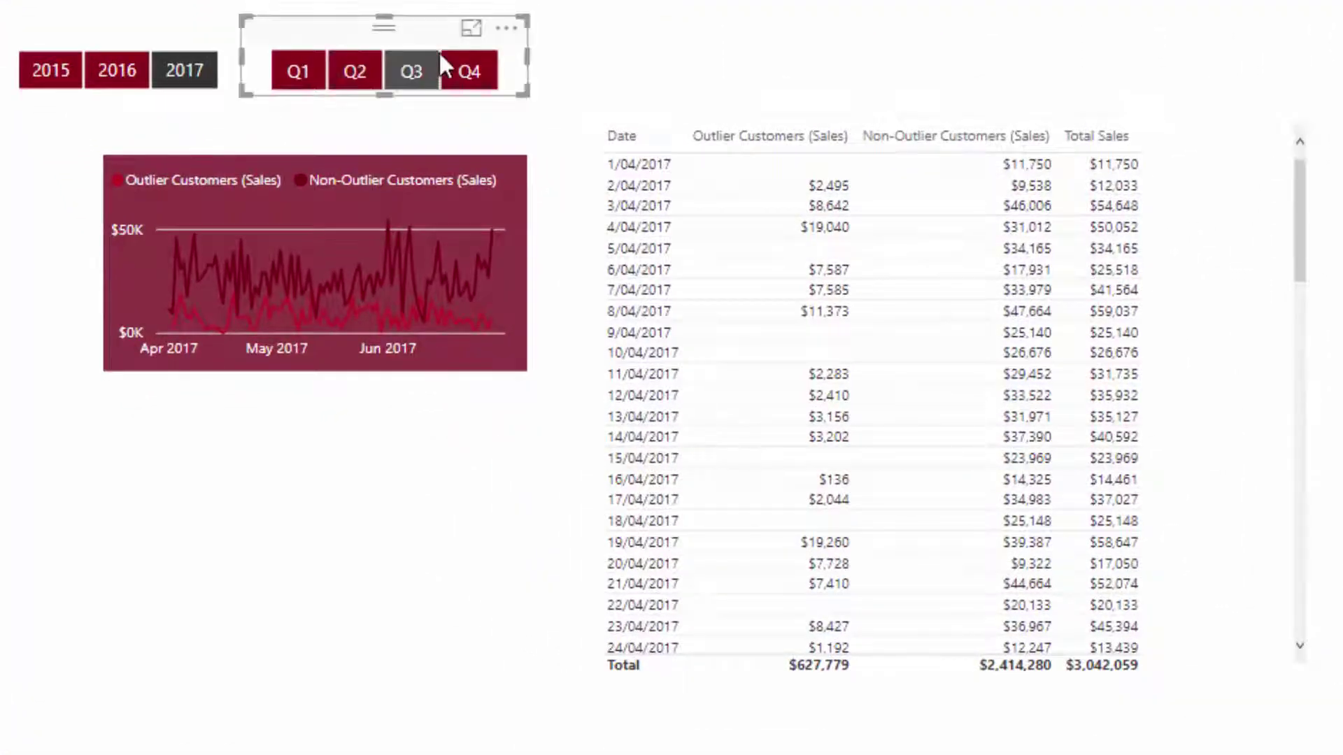
click(473, 70)
click(363, 70)
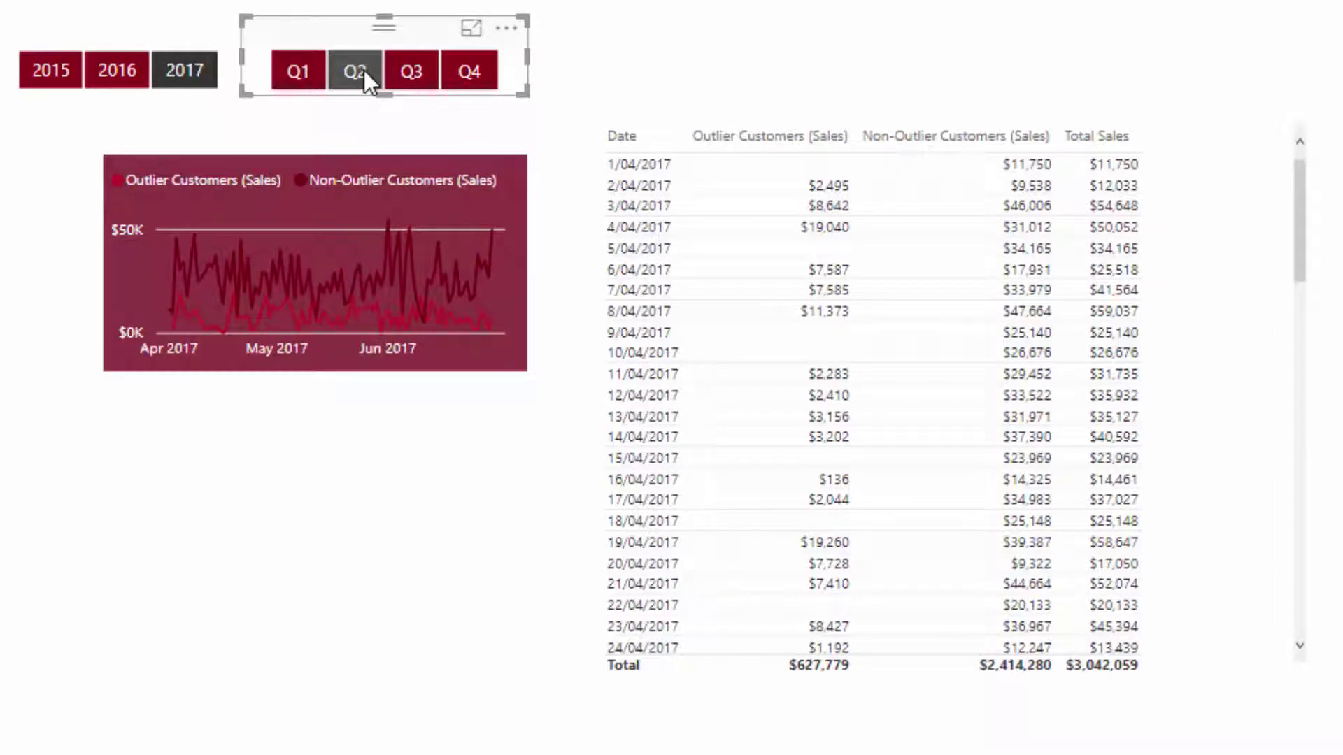
click(865, 114)
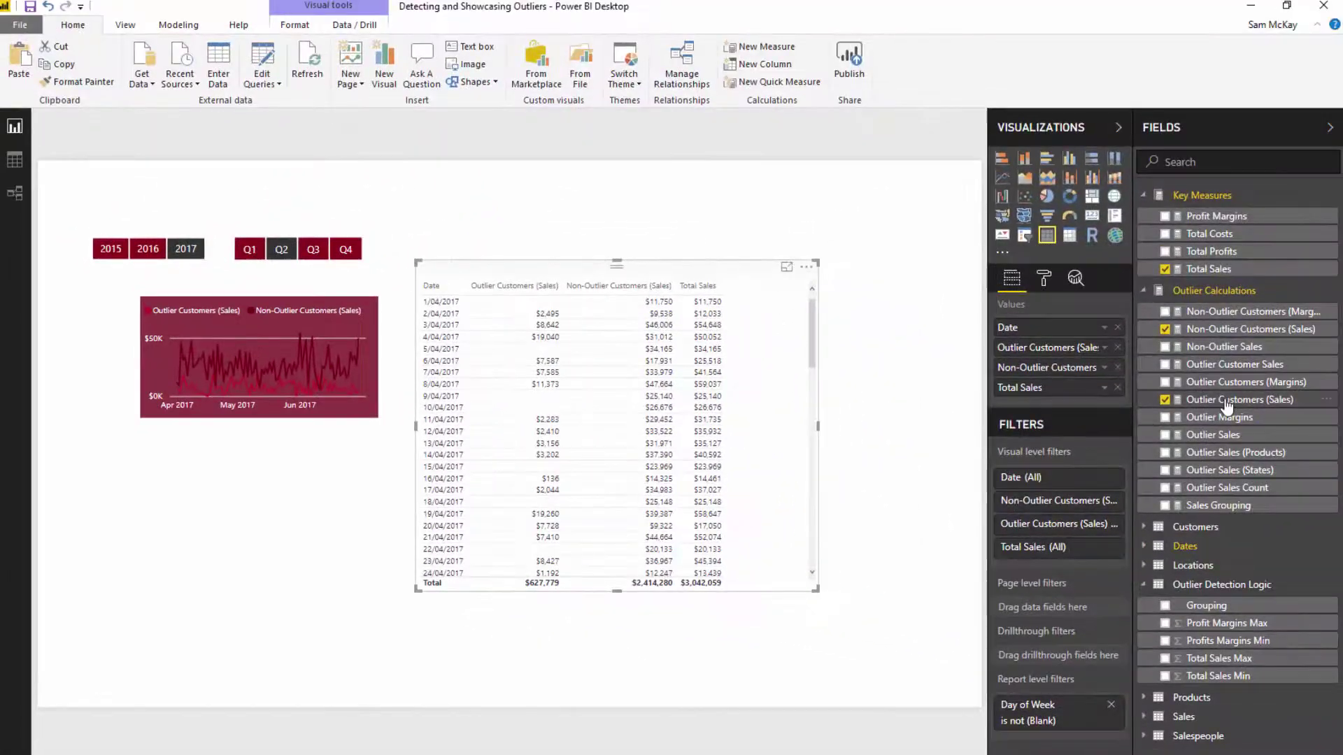
Open the Outlier Customers (Sales) formula and highlight its VAR lines, [Total Sales] and ALL over customer names
click(1227, 402)
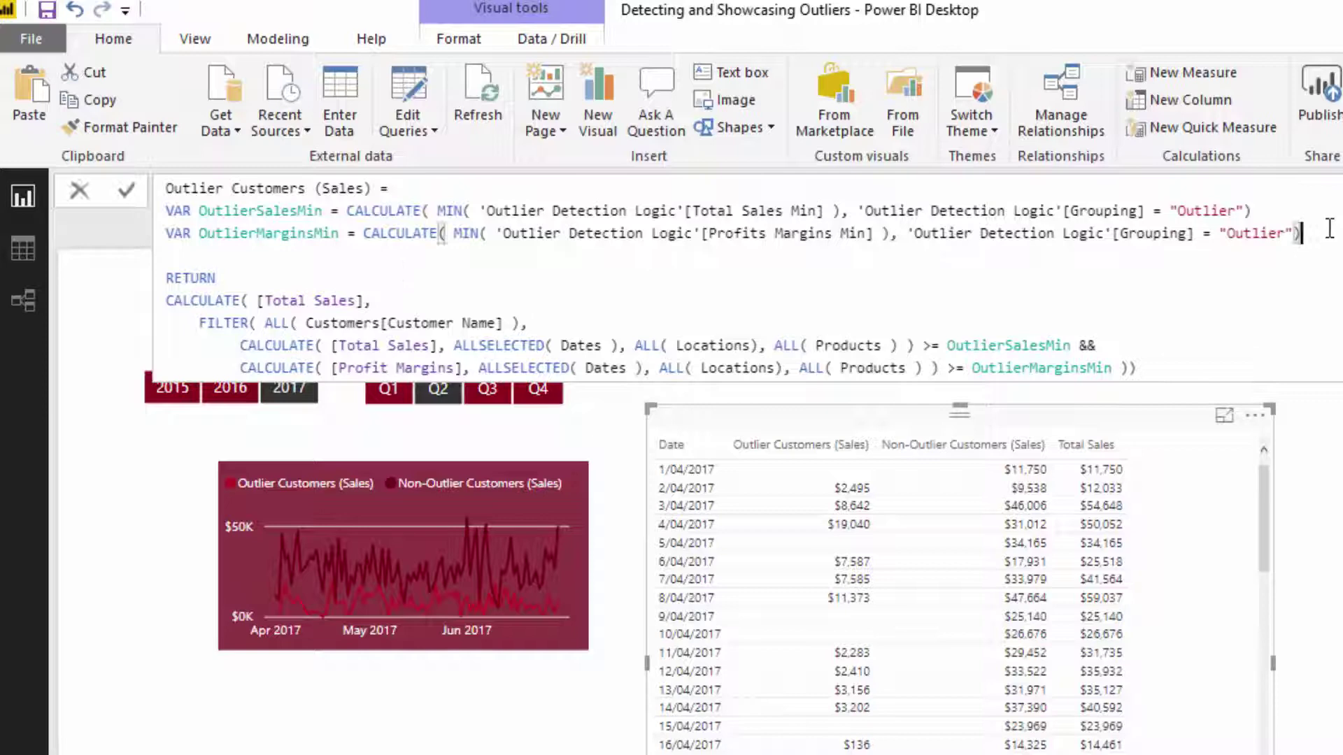
drag(1302, 232, 98, 208)
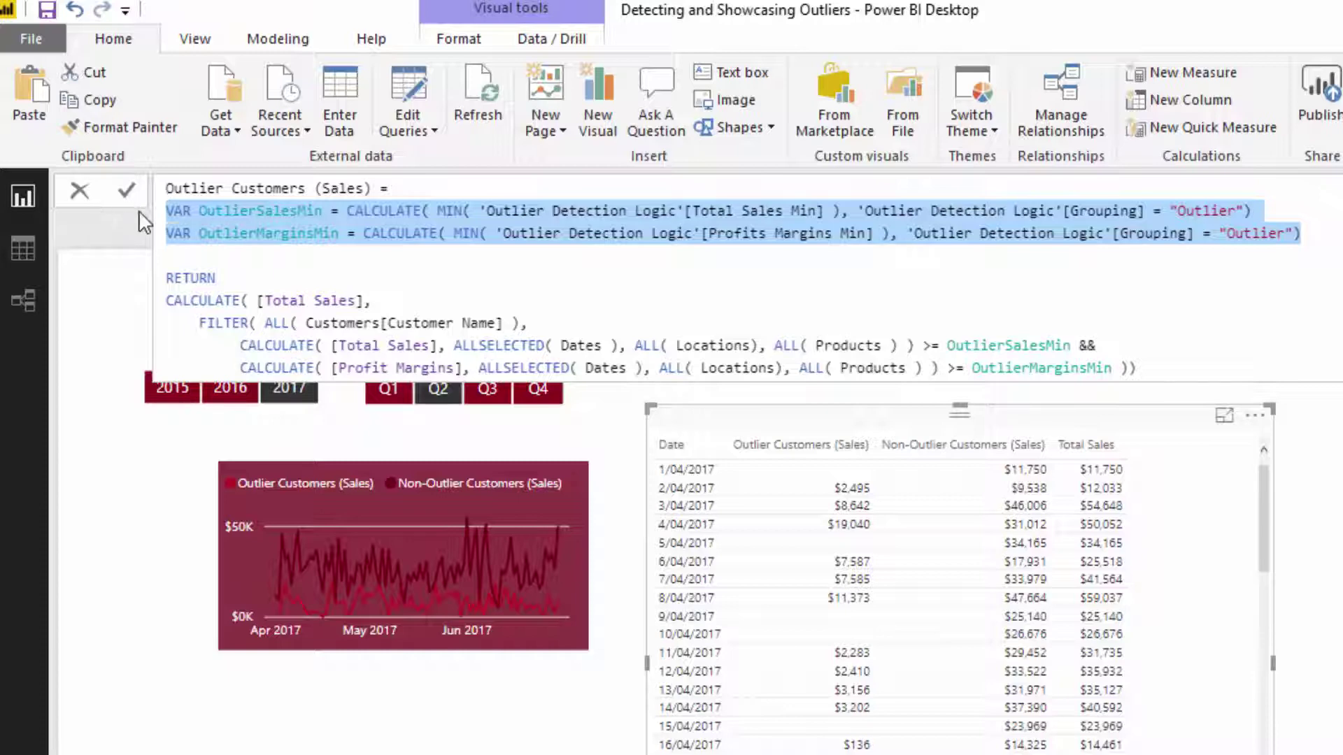
drag(258, 300, 372, 302)
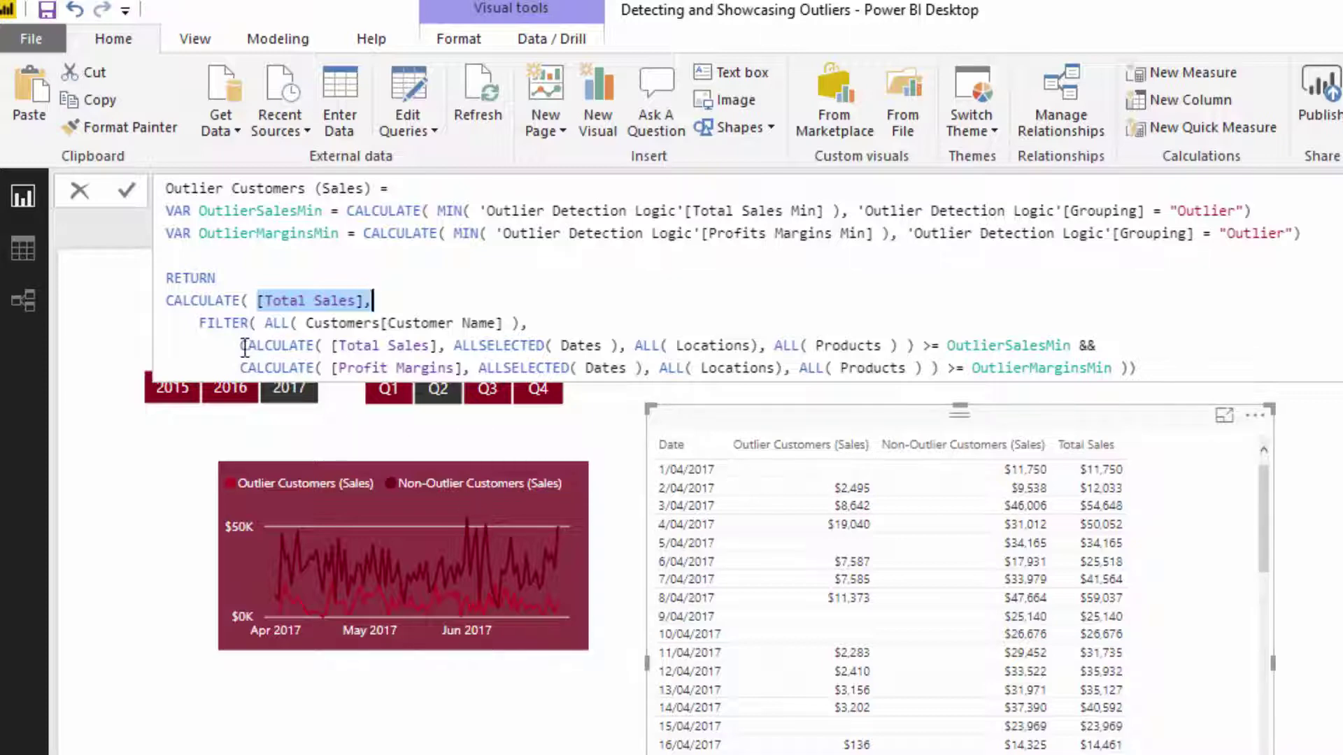
drag(265, 322, 528, 324)
Highlight [Total Sales], ALLSELECTED( Dates ) and ALL over Locations in the first condition, then exit editing
drag(240, 345, 350, 363)
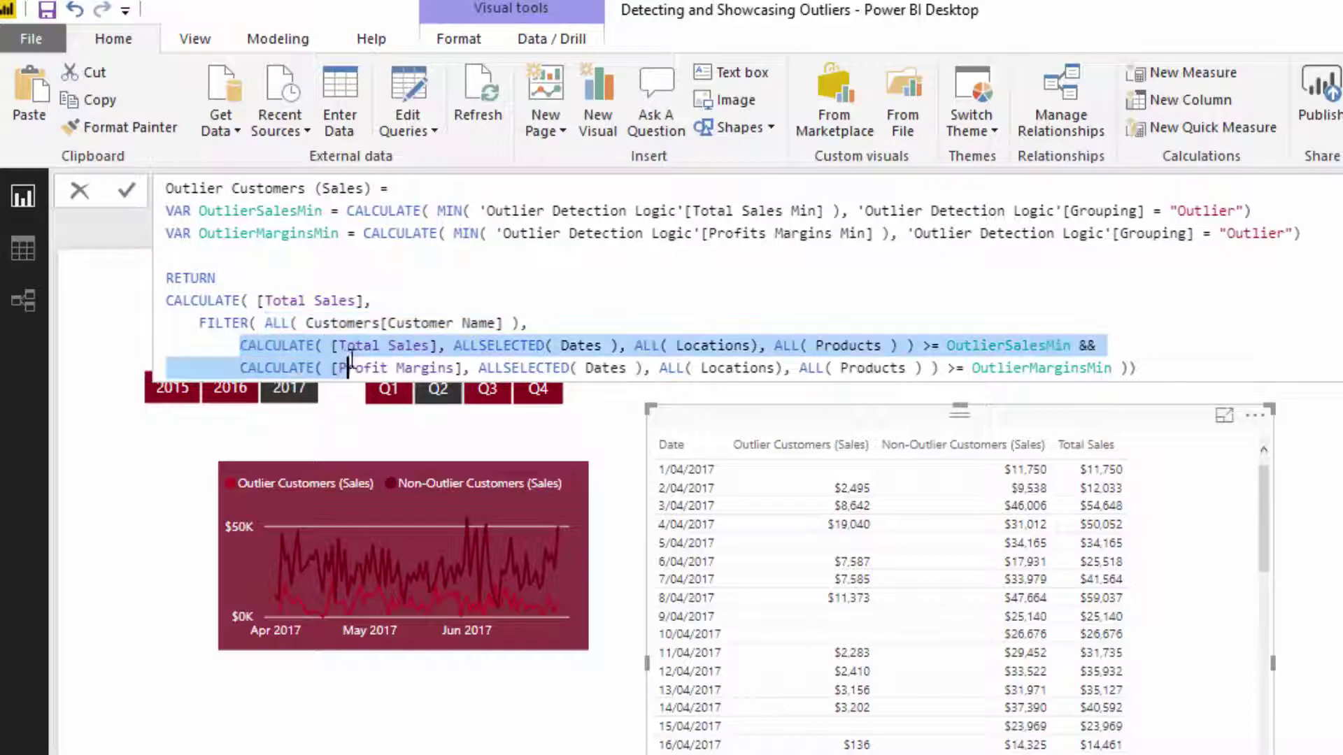
click(340, 350)
drag(440, 344, 381, 353)
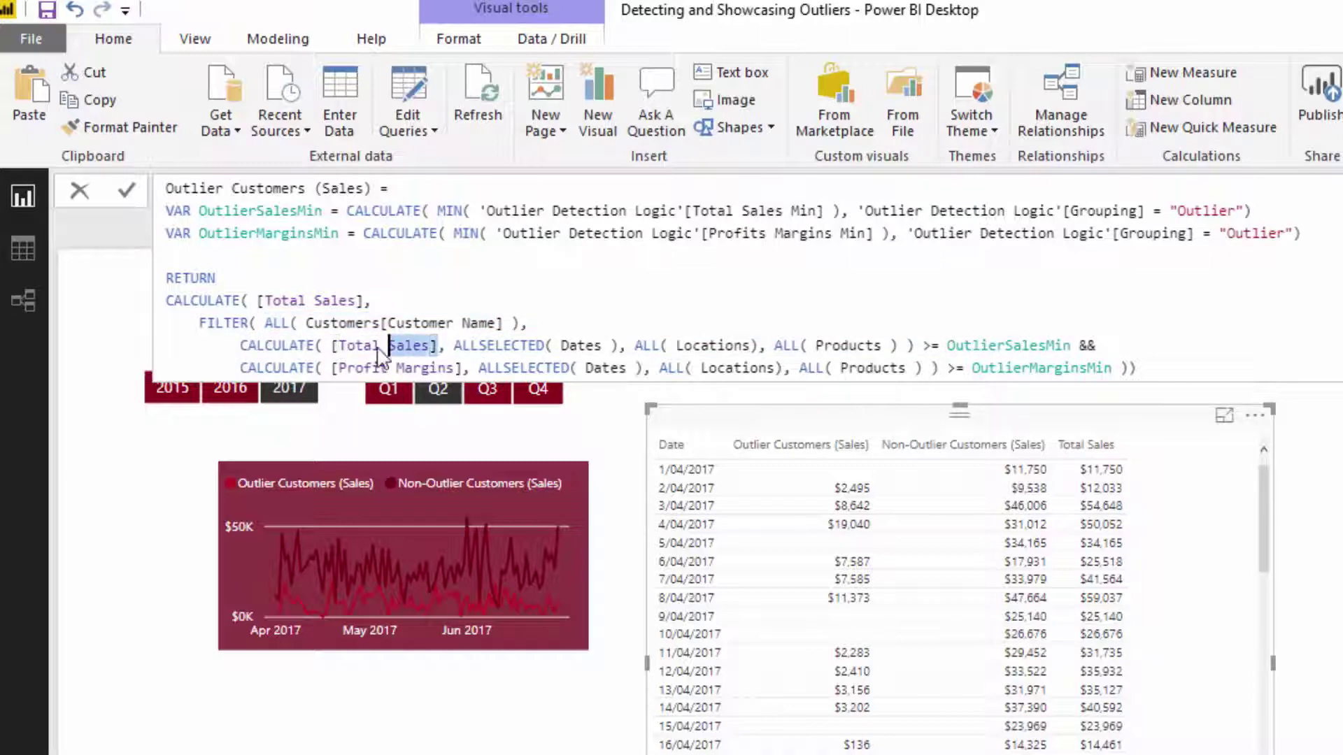
click(448, 347)
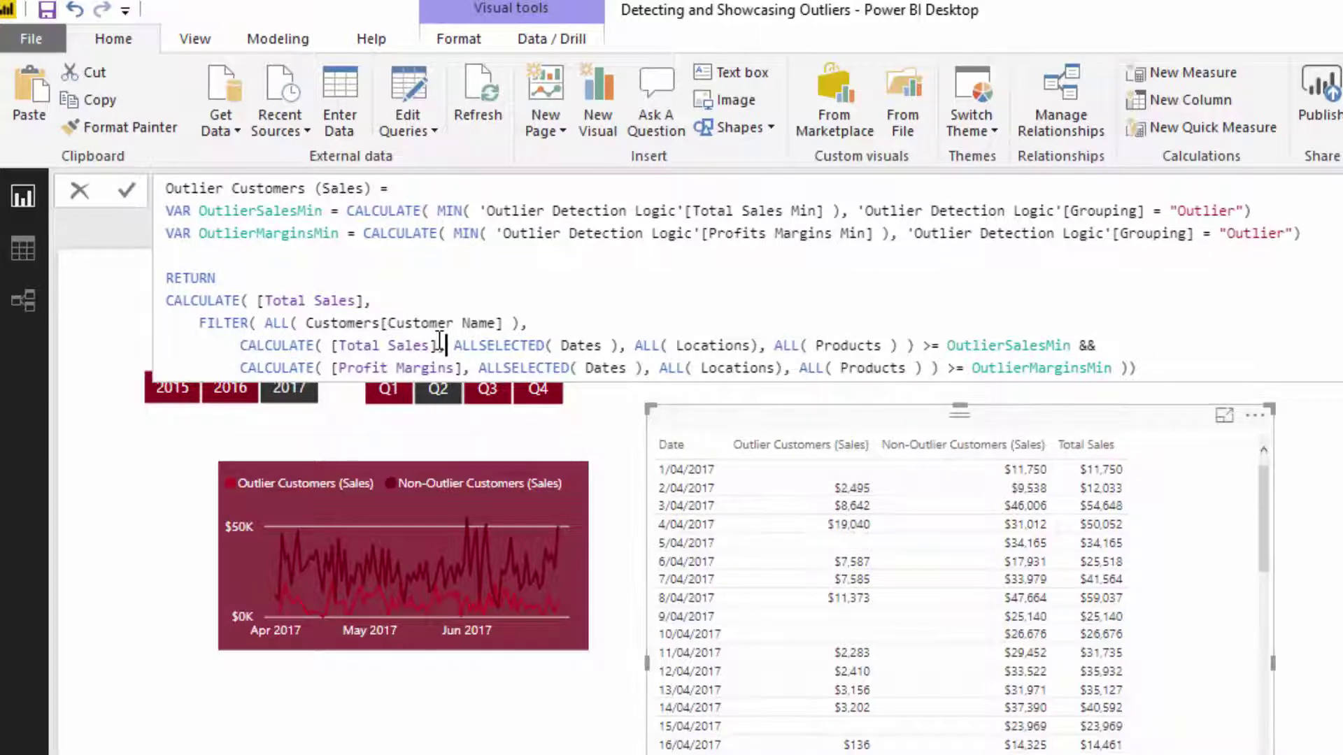
drag(437, 346, 335, 349)
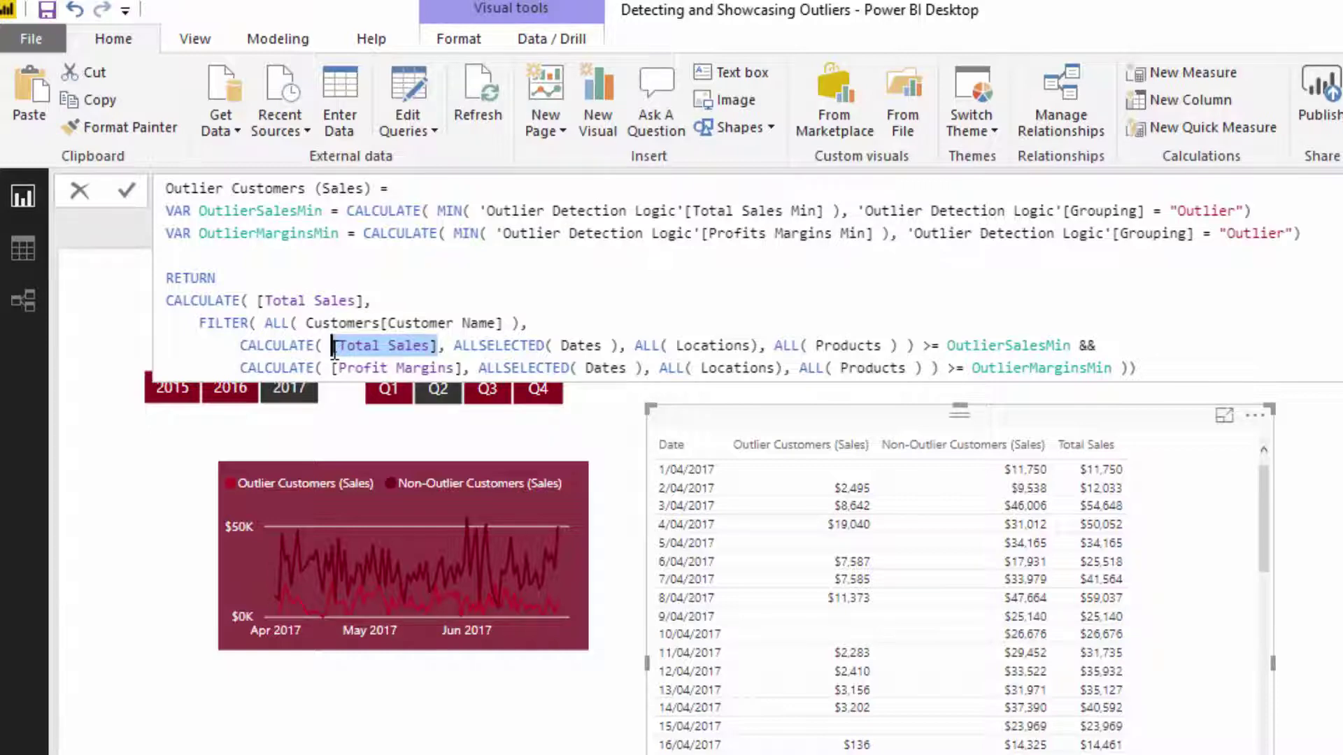
click(240, 345)
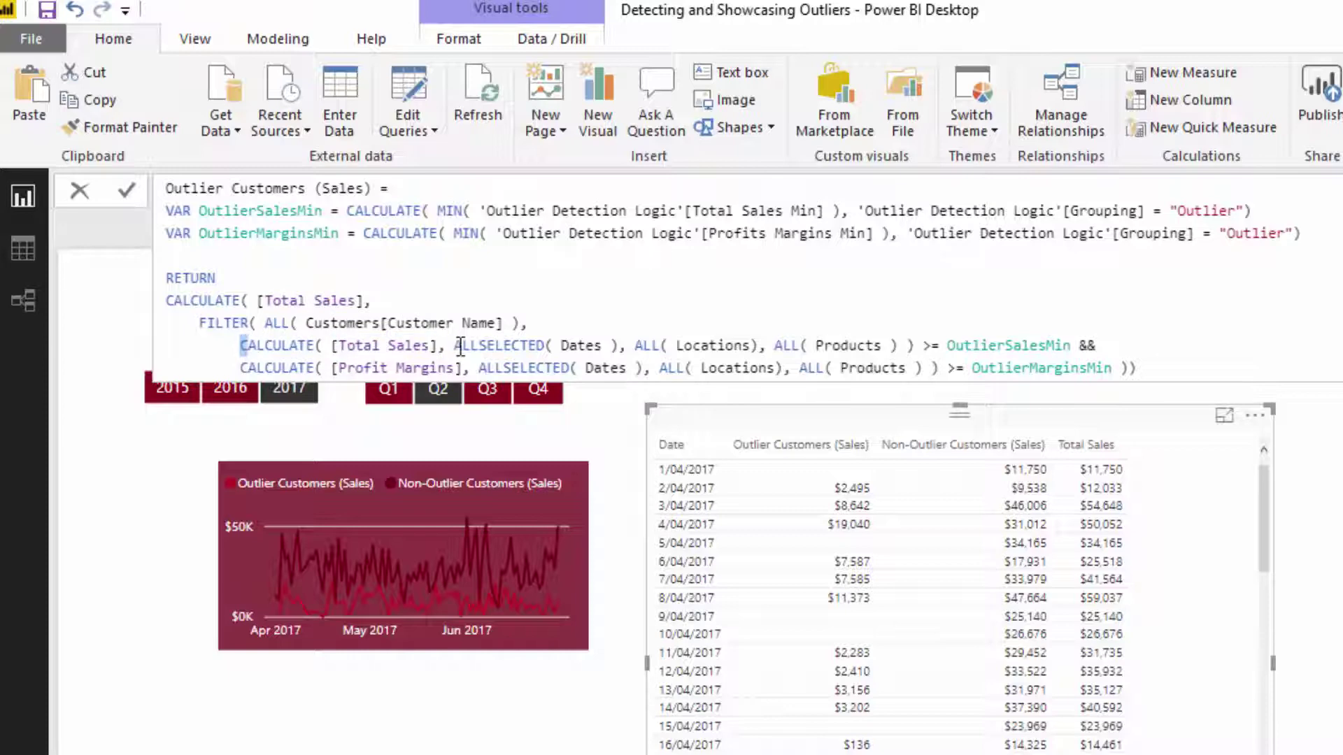
drag(454, 345, 619, 346)
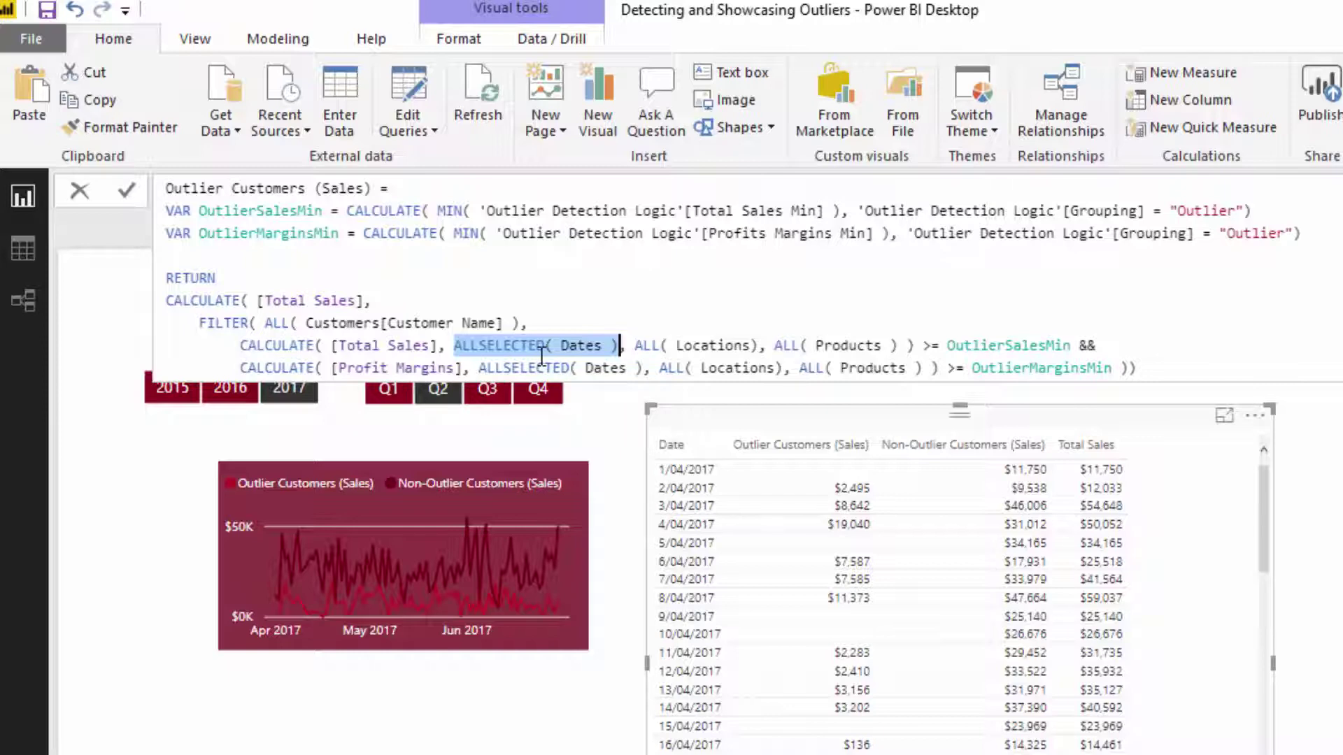
drag(635, 345, 898, 345)
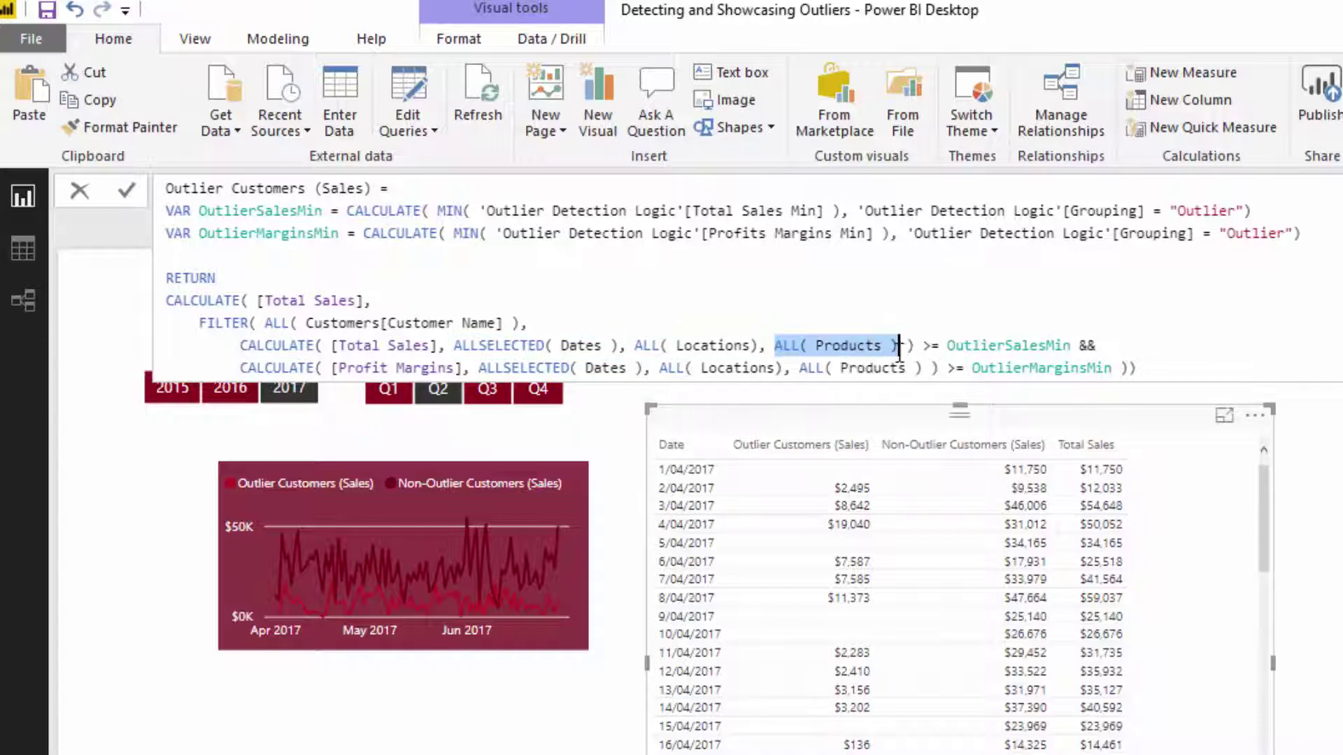
key(Return)
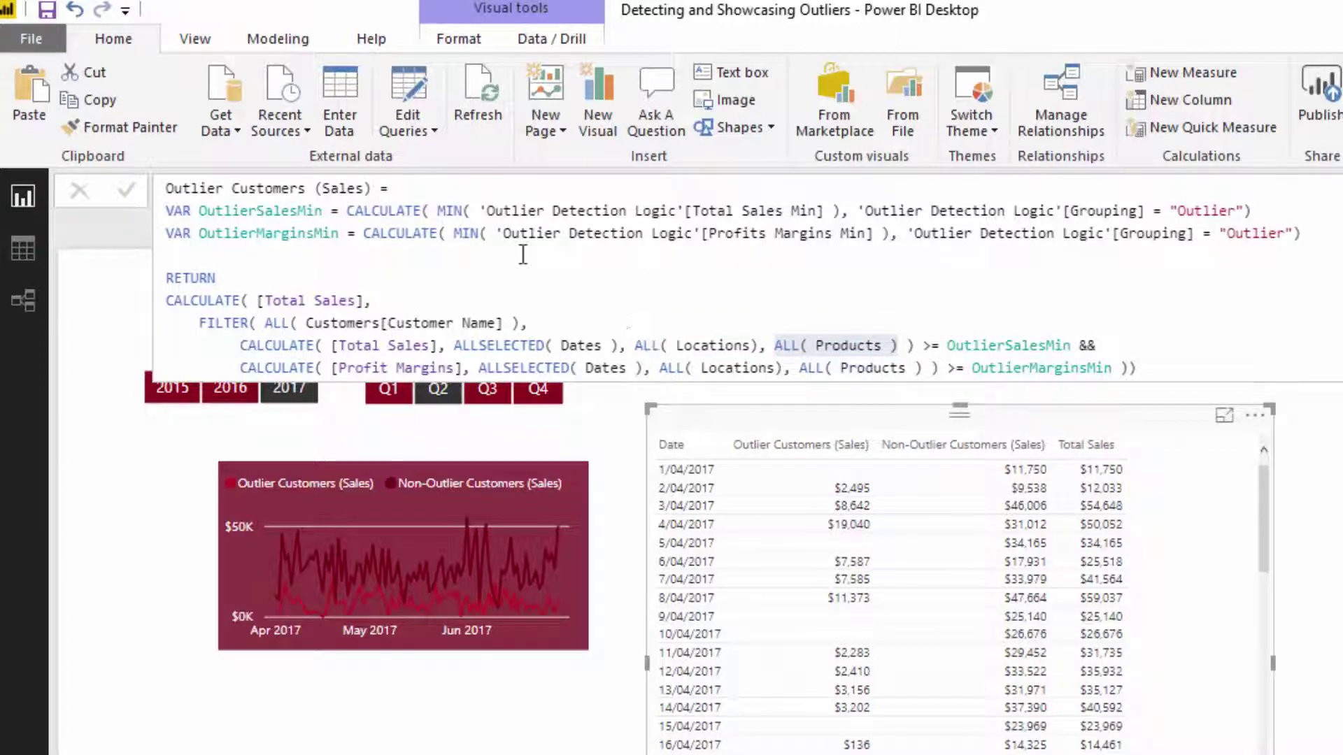
Highlight the whole total sales condition and the Profit Margins condition in the formula
drag(235, 345, 917, 344)
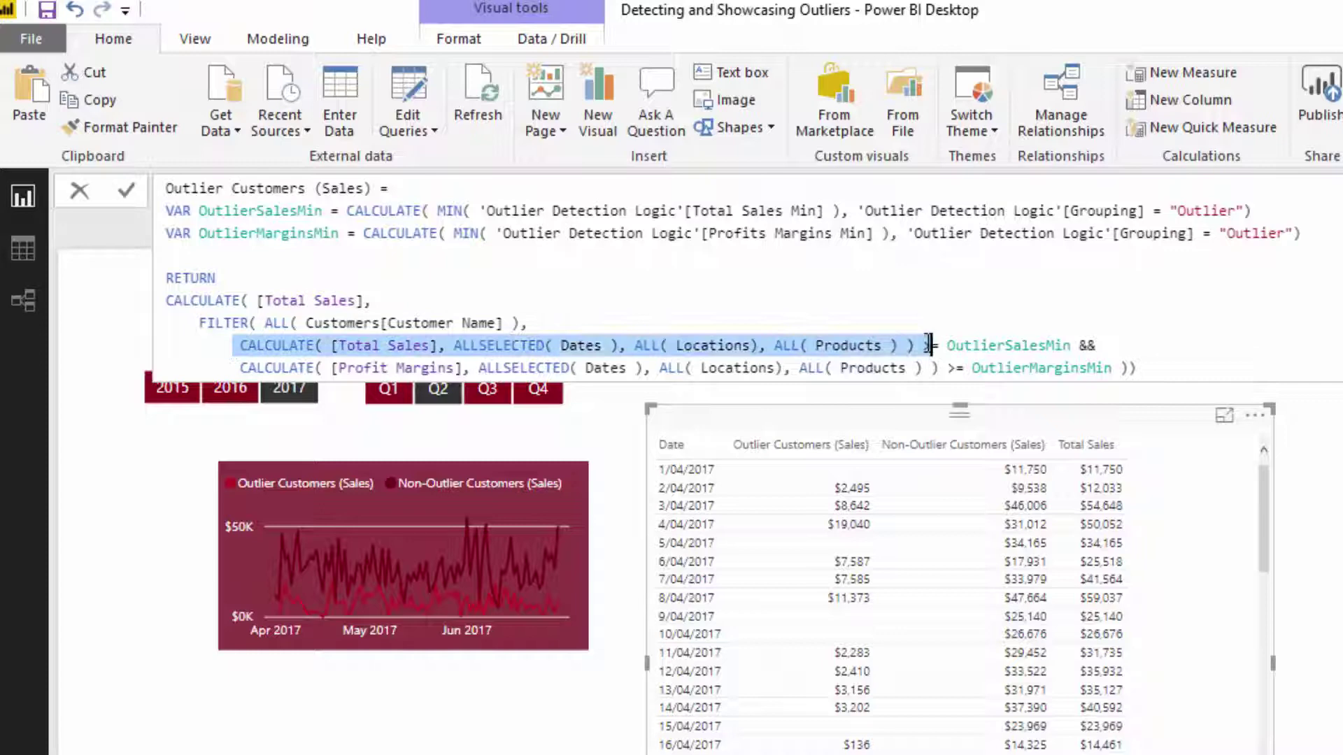
click(282, 345)
drag(241, 345, 958, 347)
drag(333, 369, 457, 368)
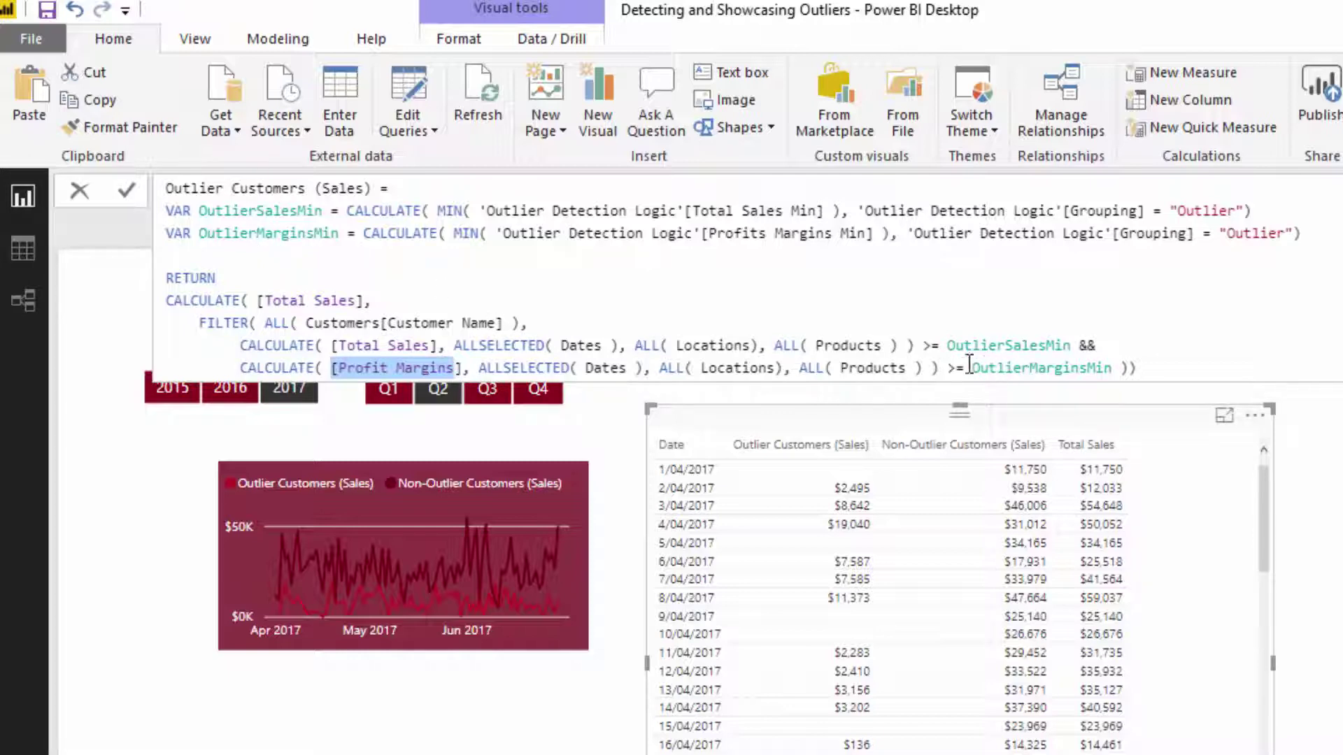
drag(939, 371, 233, 368)
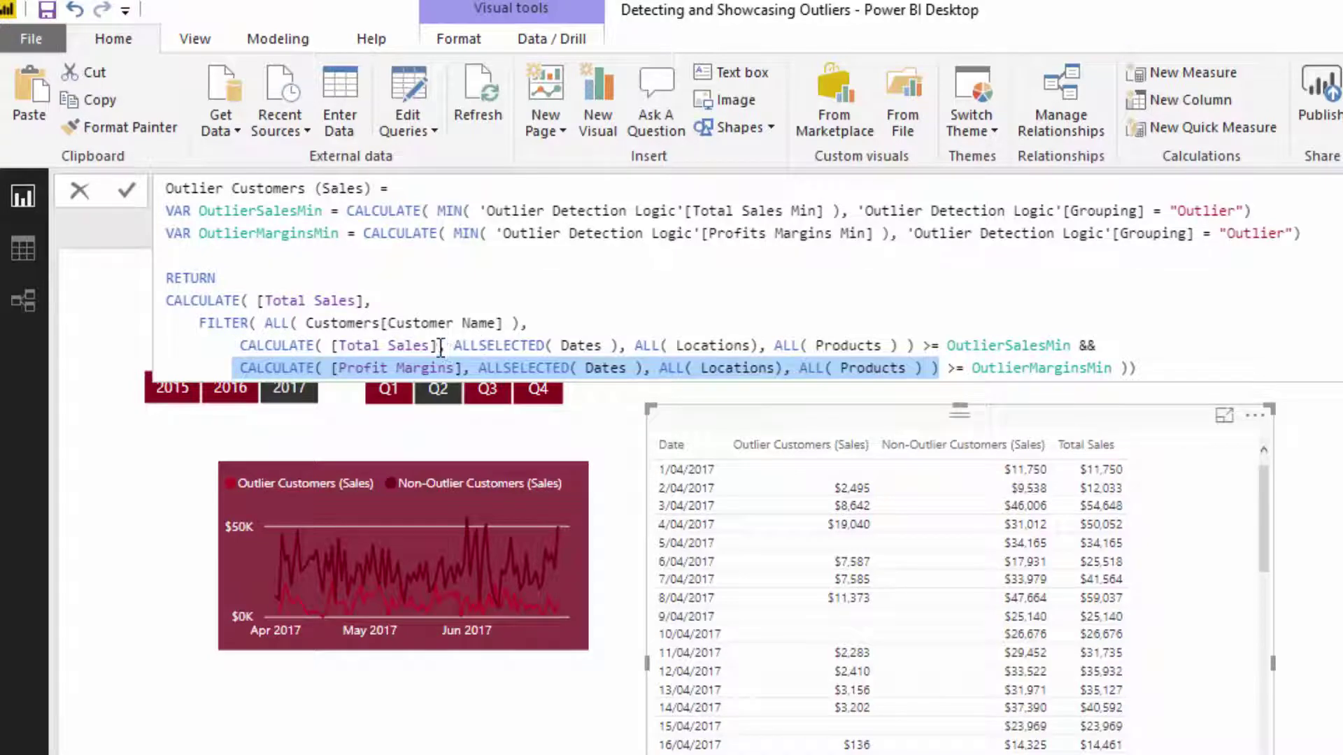
Highlight the Total Sales, ALLSELECTED over Dates and ALL over customer names arguments, then leave the formula unchanged
drag(439, 346, 331, 346)
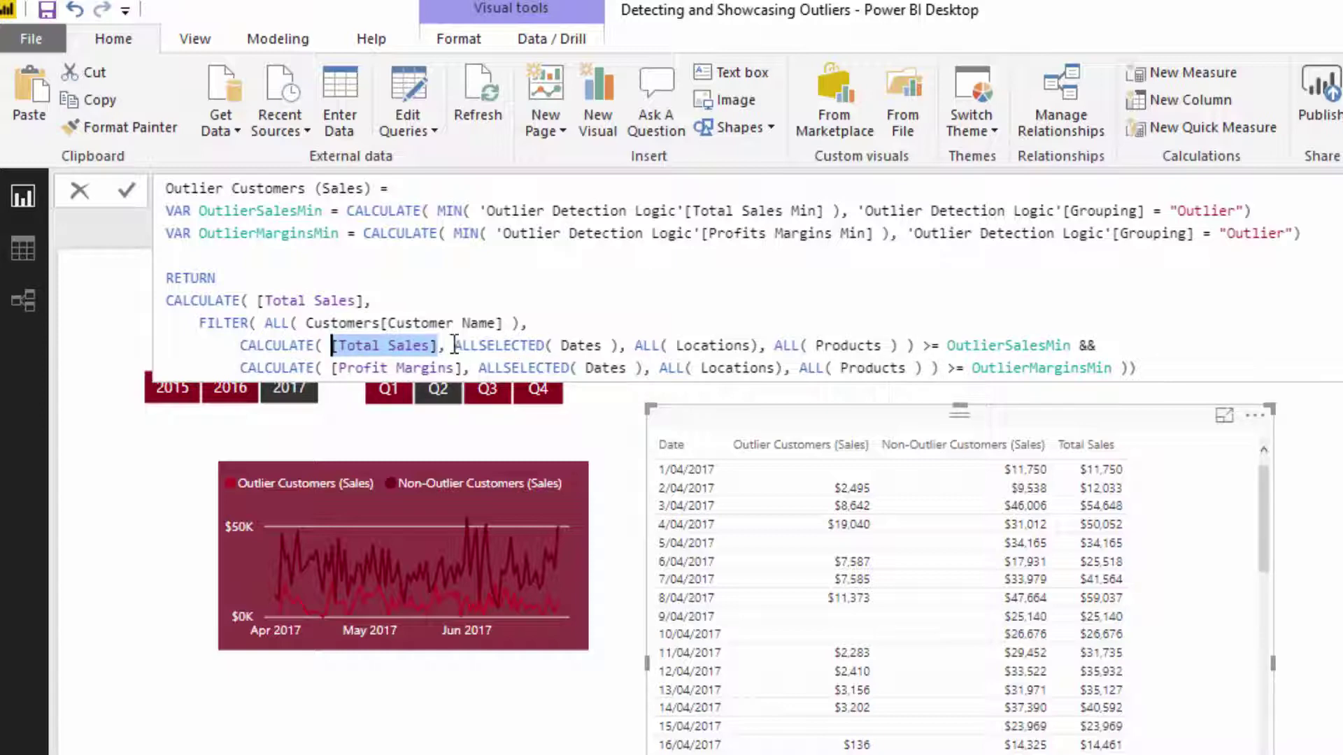
drag(453, 346, 918, 349)
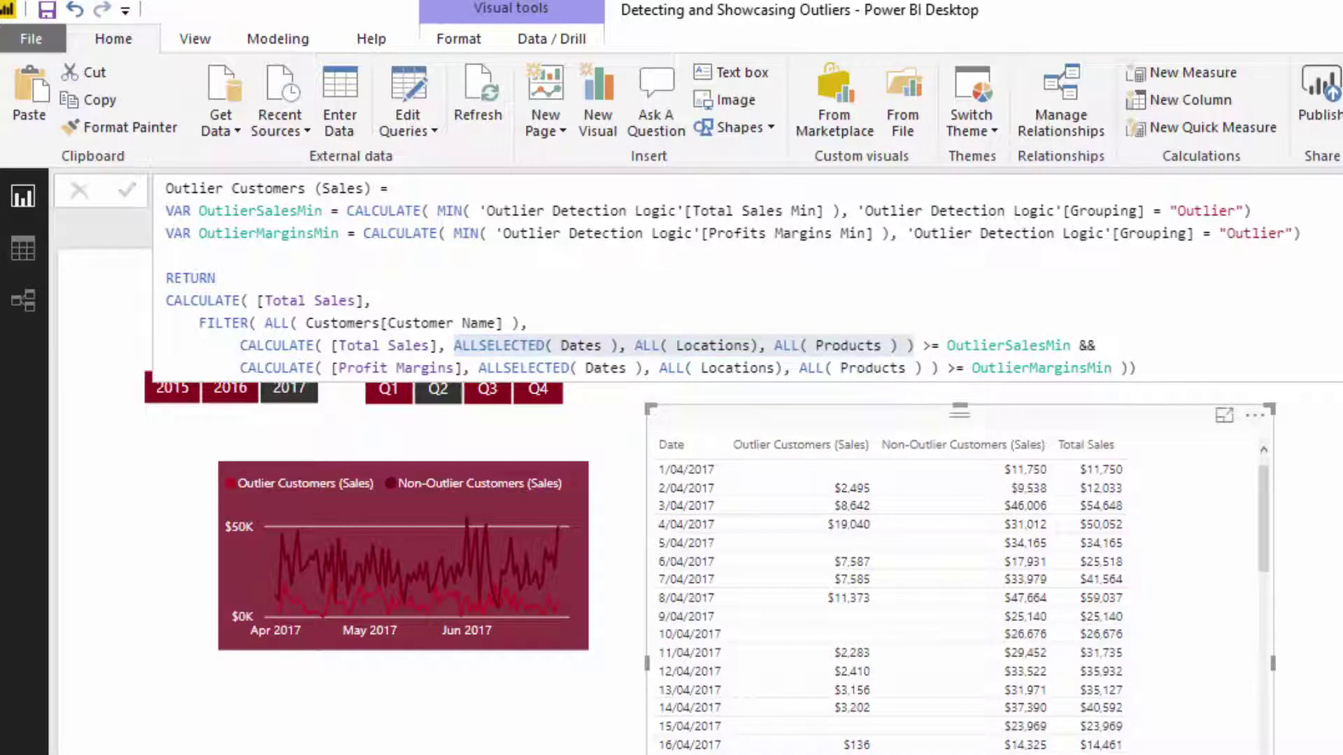
drag(332, 346, 438, 347)
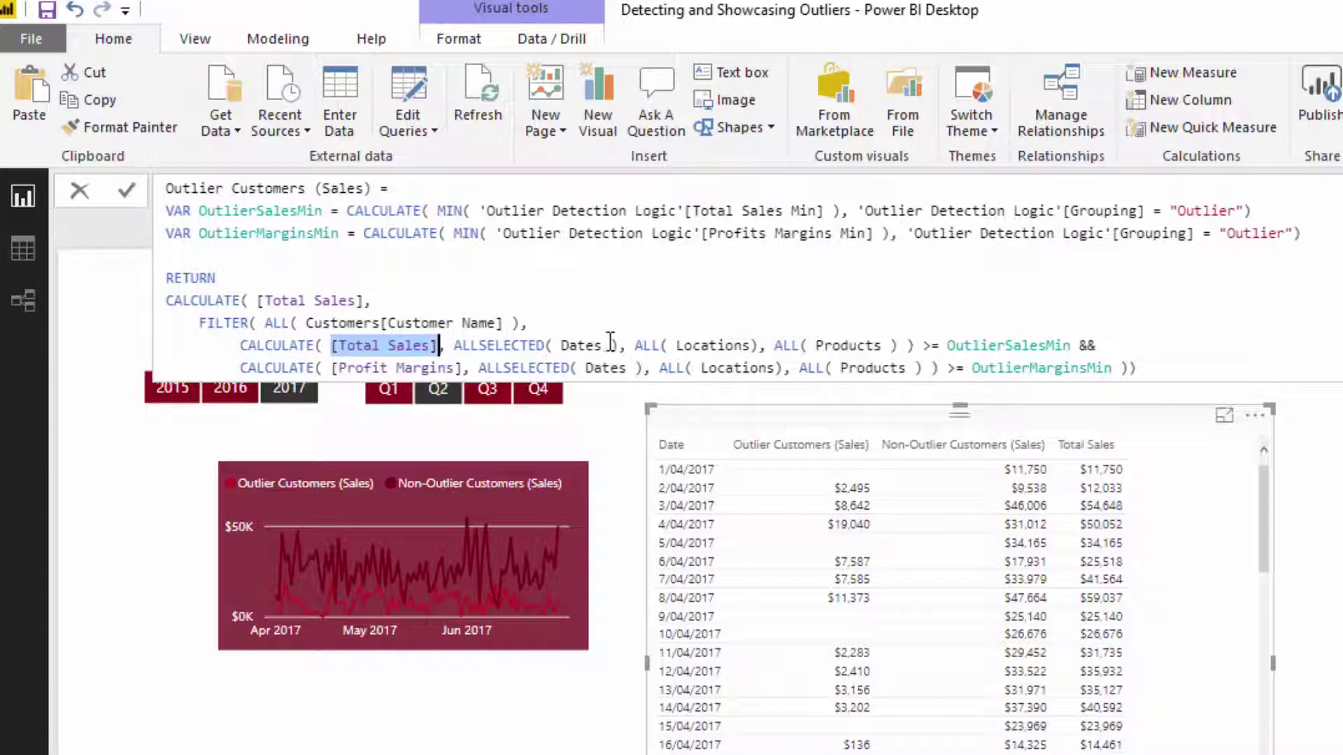
drag(618, 345, 462, 345)
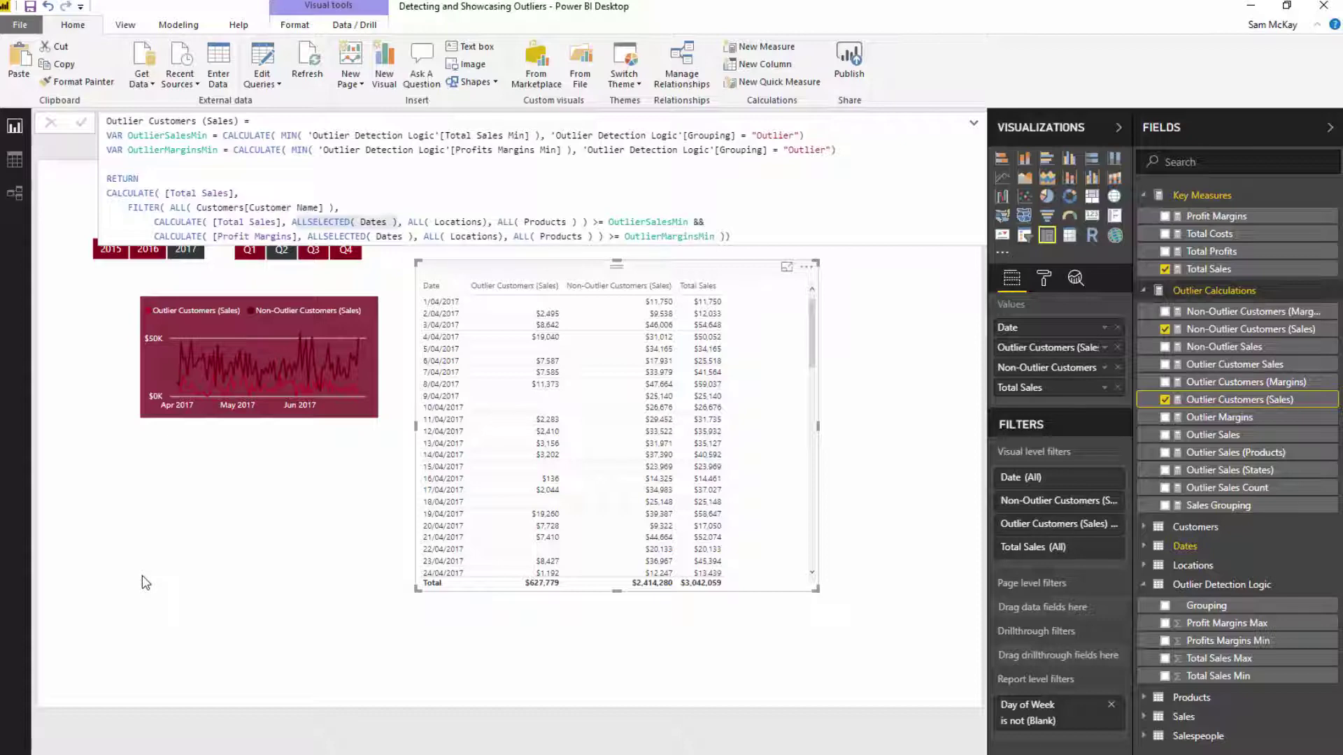
drag(170, 208, 363, 208)
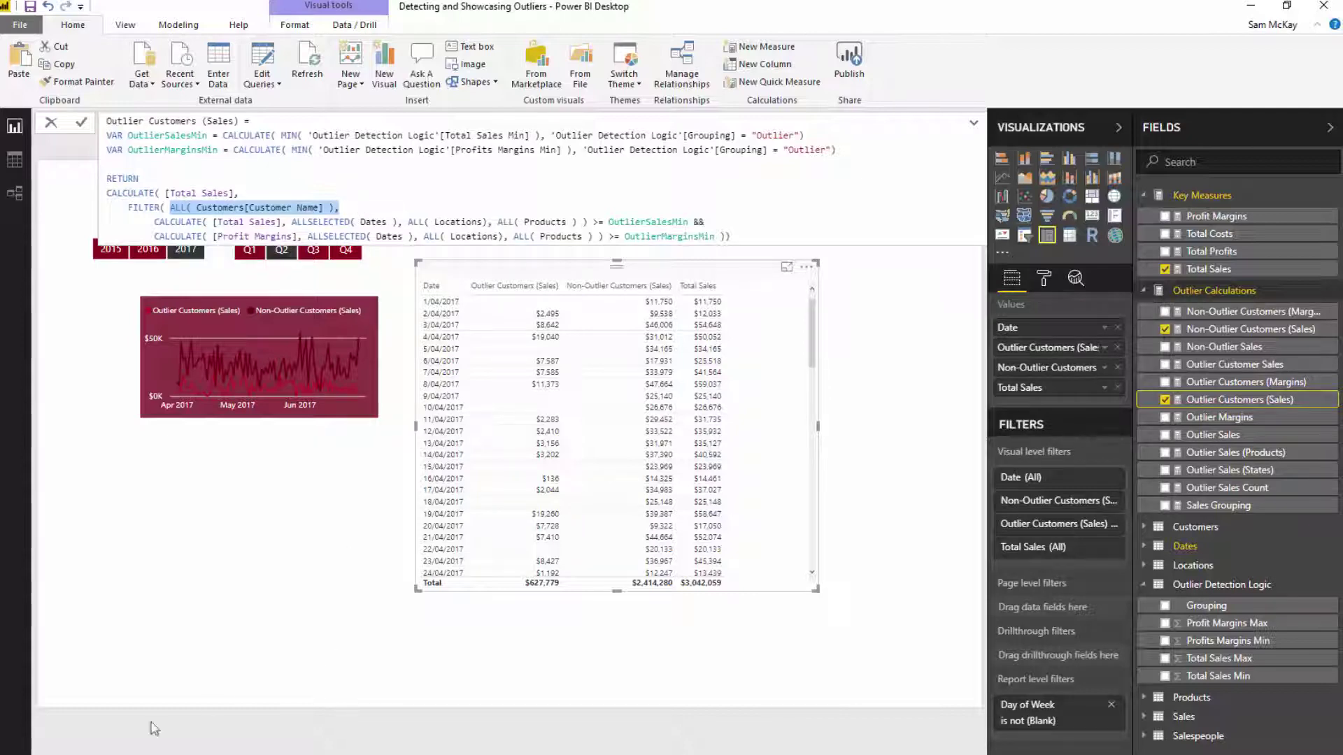
key(Return)
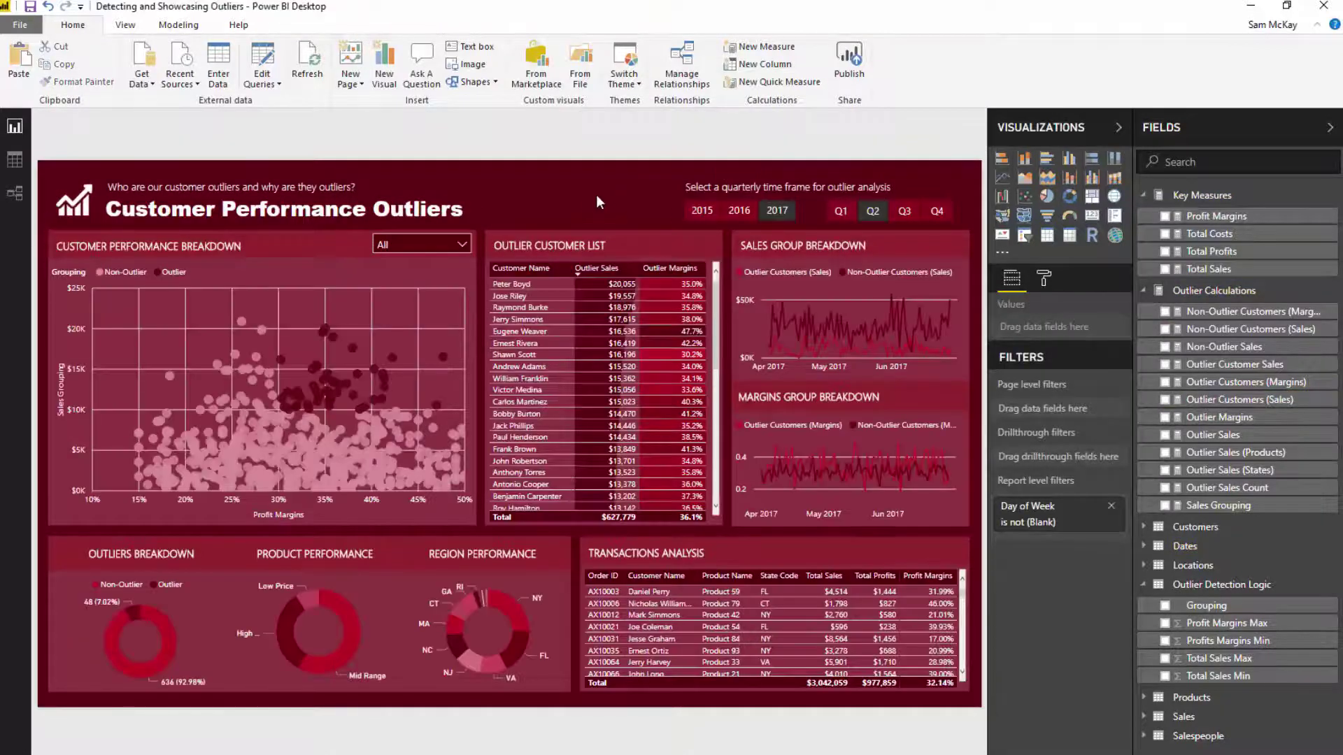
Deselect the visual and filter the dashboard to Q3 2017
click(596, 195)
click(498, 594)
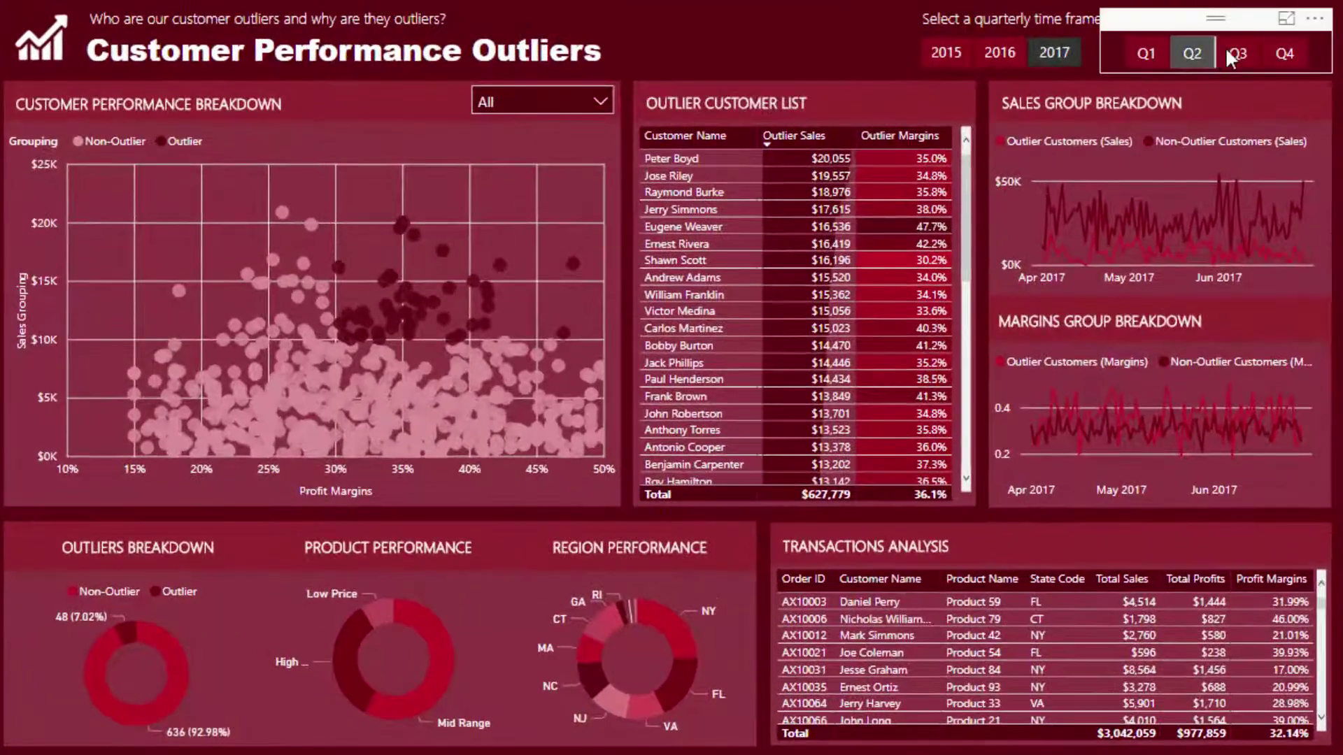
click(1236, 54)
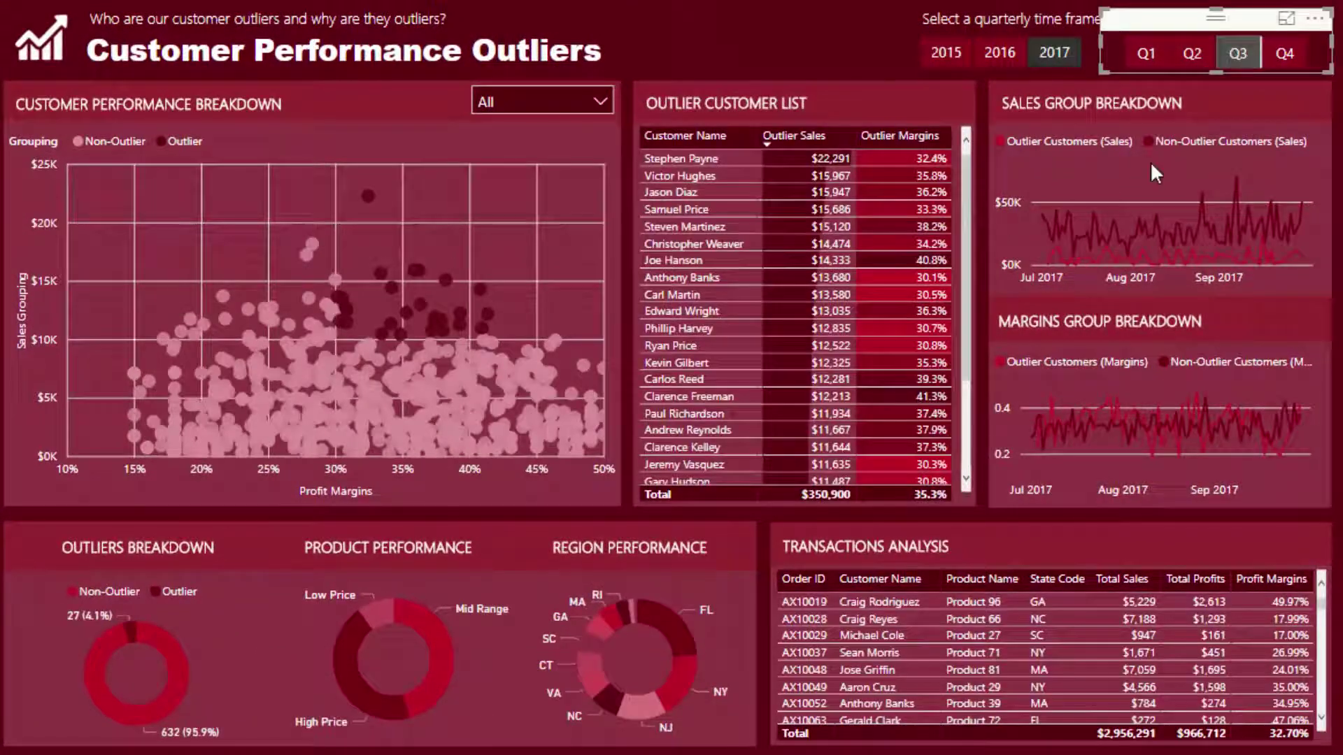
View the sales line chart in Focus mode, then cross-filter the dashboard to the FL region
mouse_move(1063, 262)
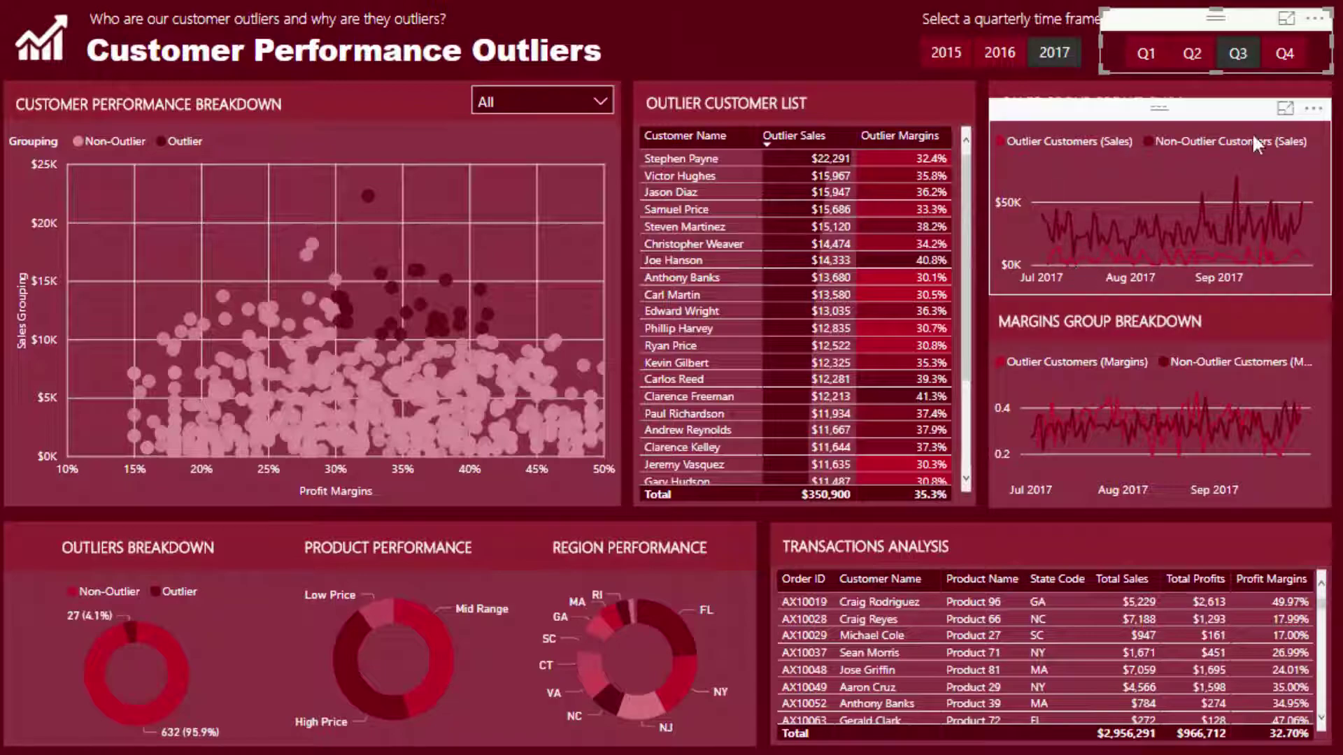
click(1285, 111)
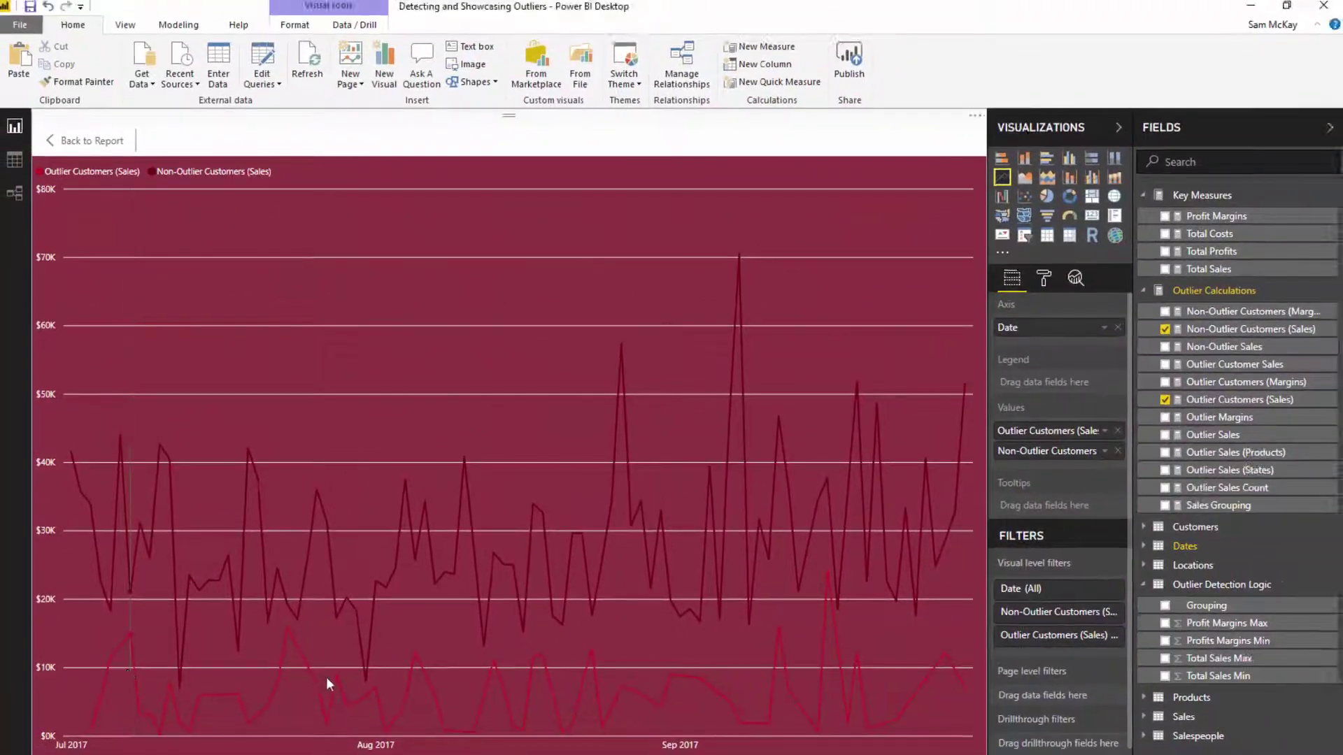
click(82, 141)
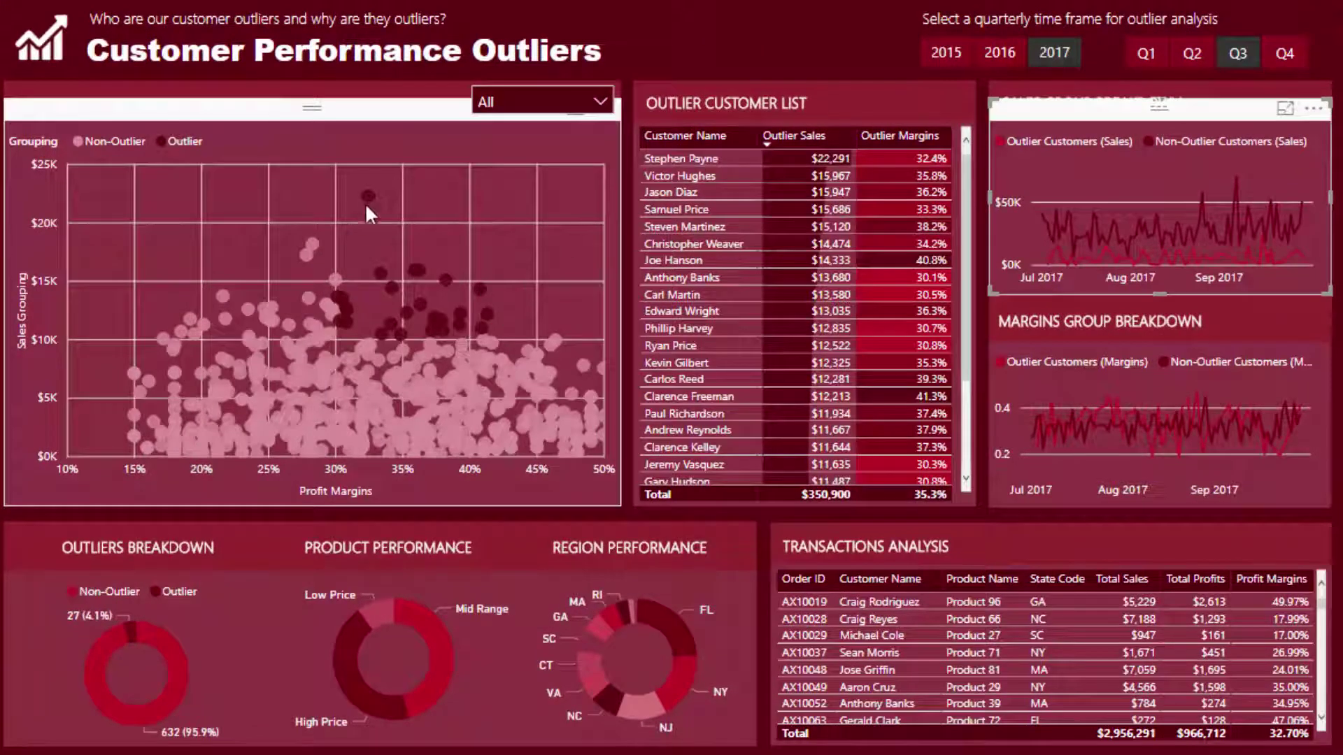
click(676, 631)
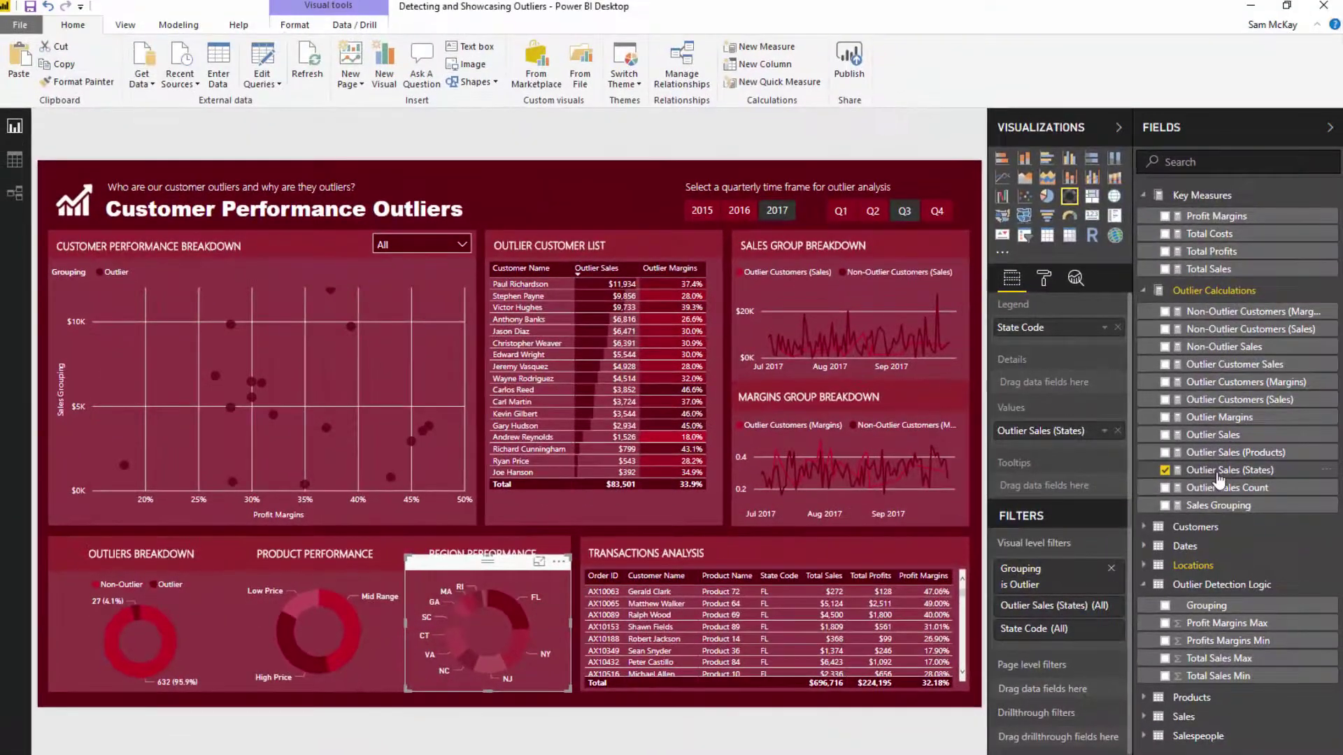
Show the Outlier Customers (Sales) formula, highlight its Total Sales parts, and clear the FL donut filter
click(1243, 403)
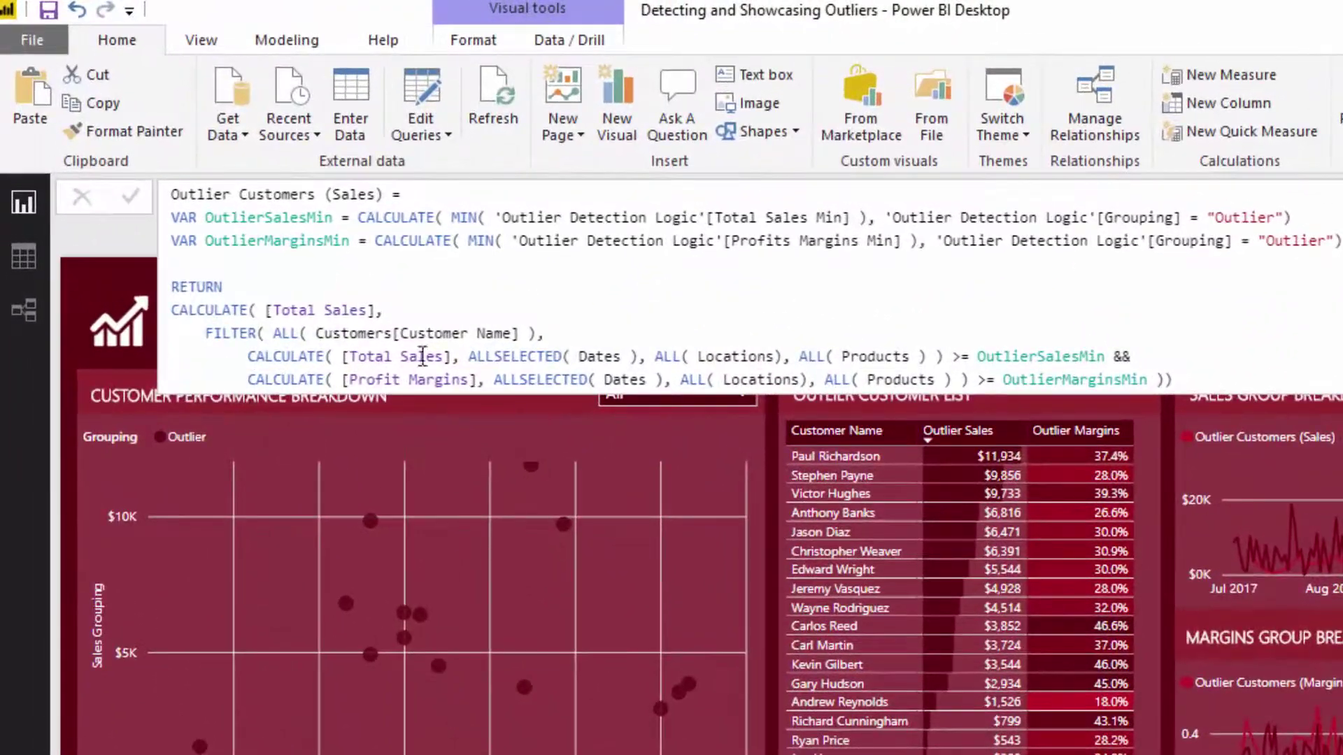
drag(337, 353, 447, 358)
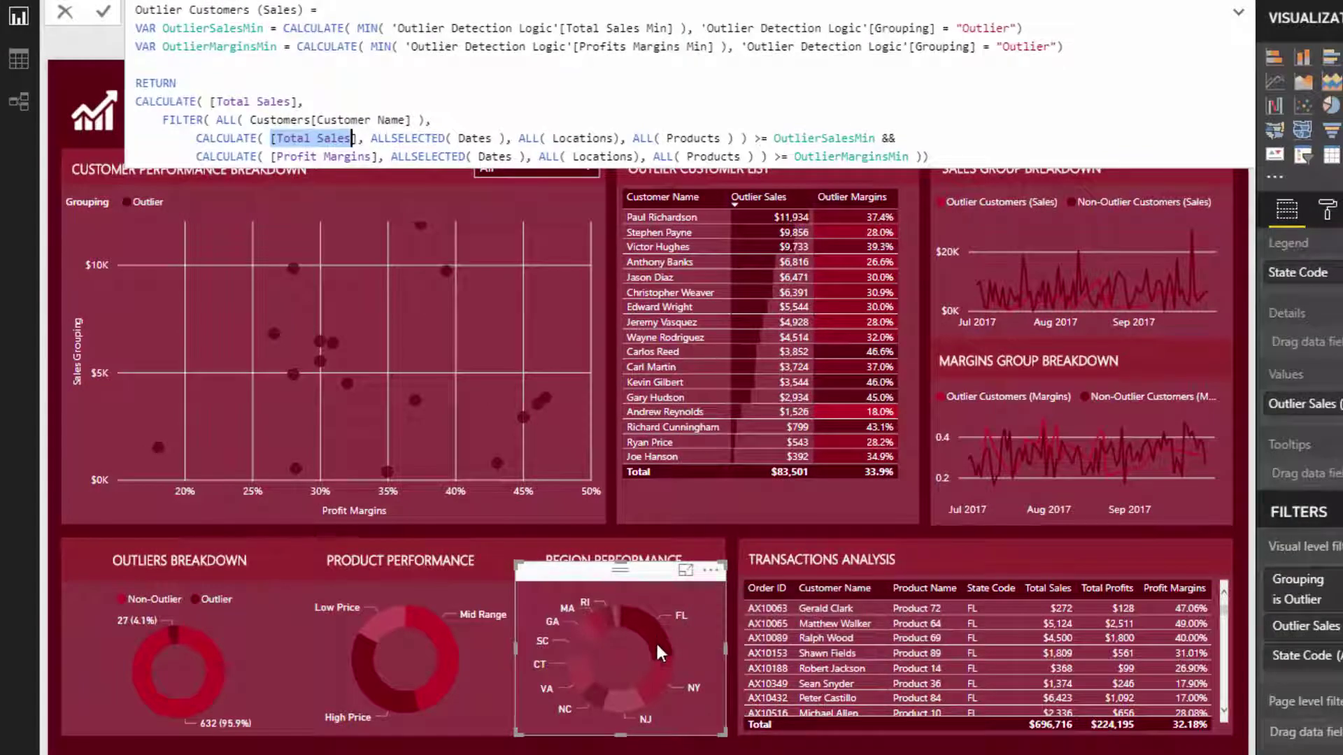
drag(303, 102, 210, 102)
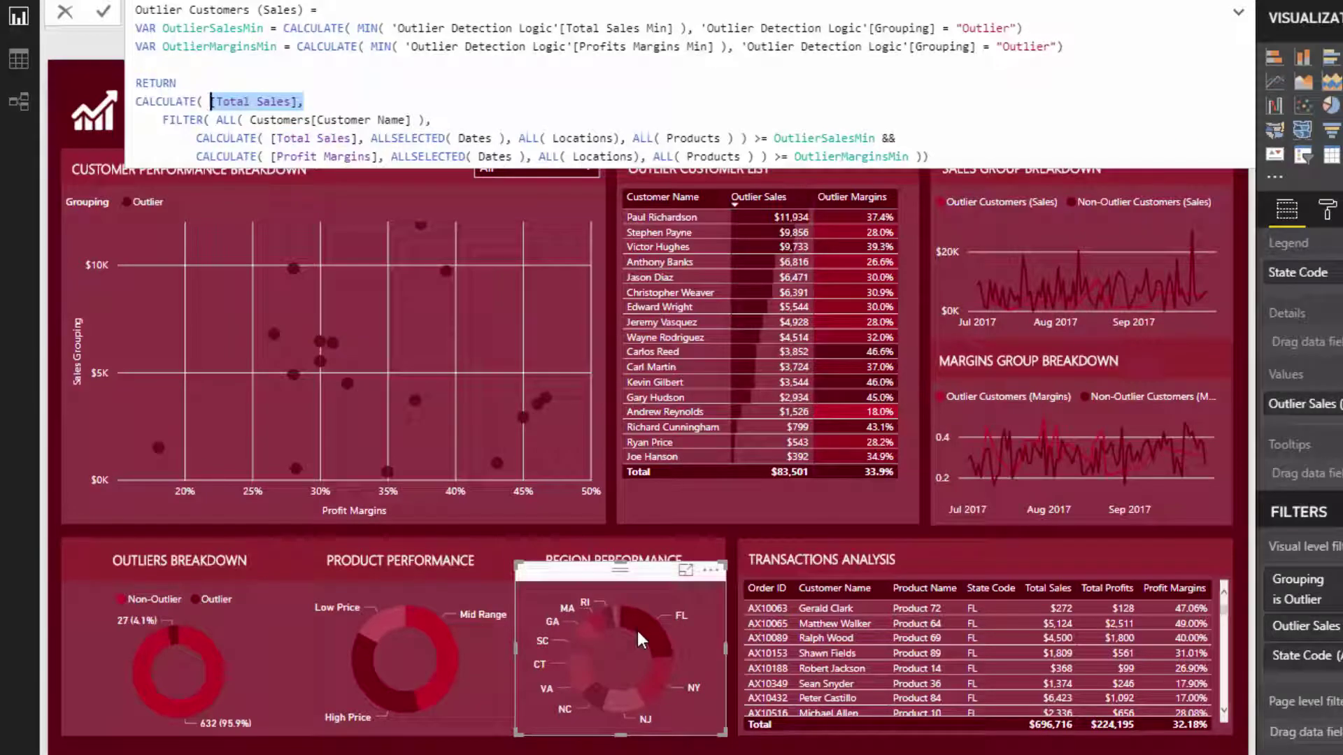
key(Right)
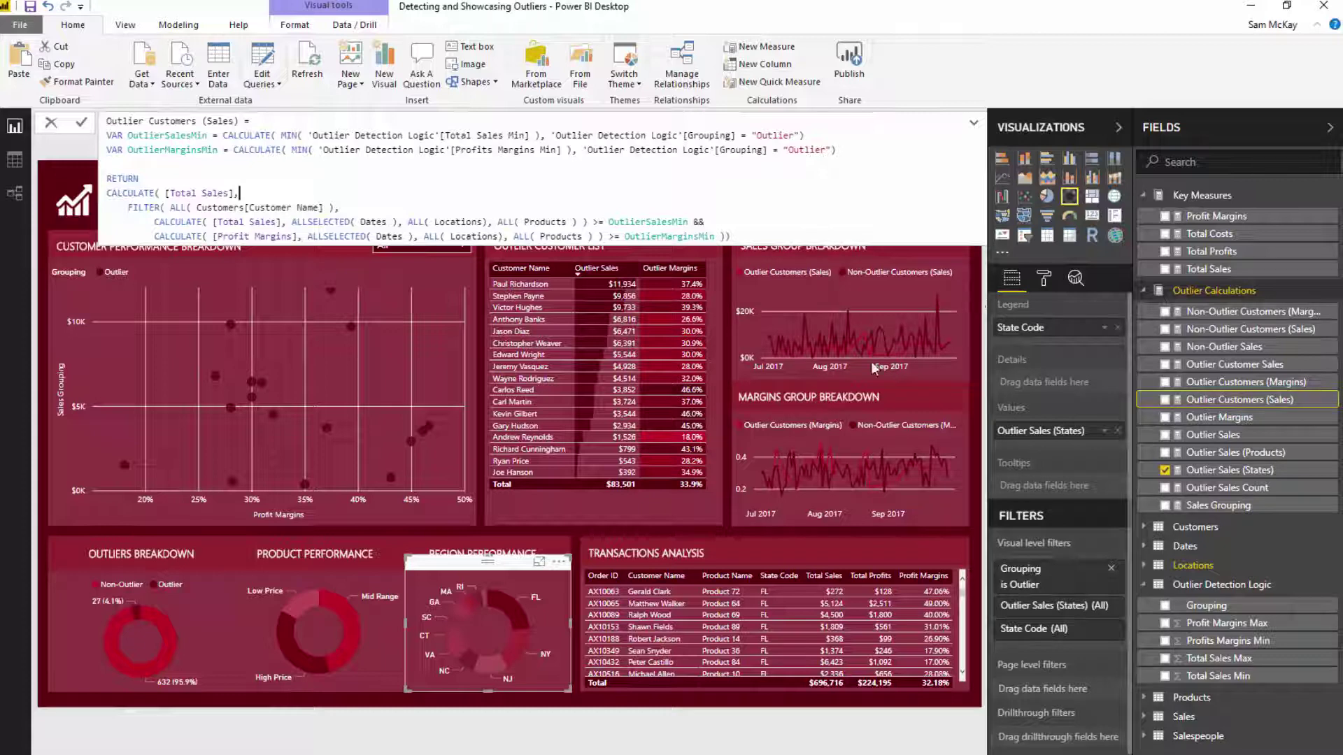
click(510, 611)
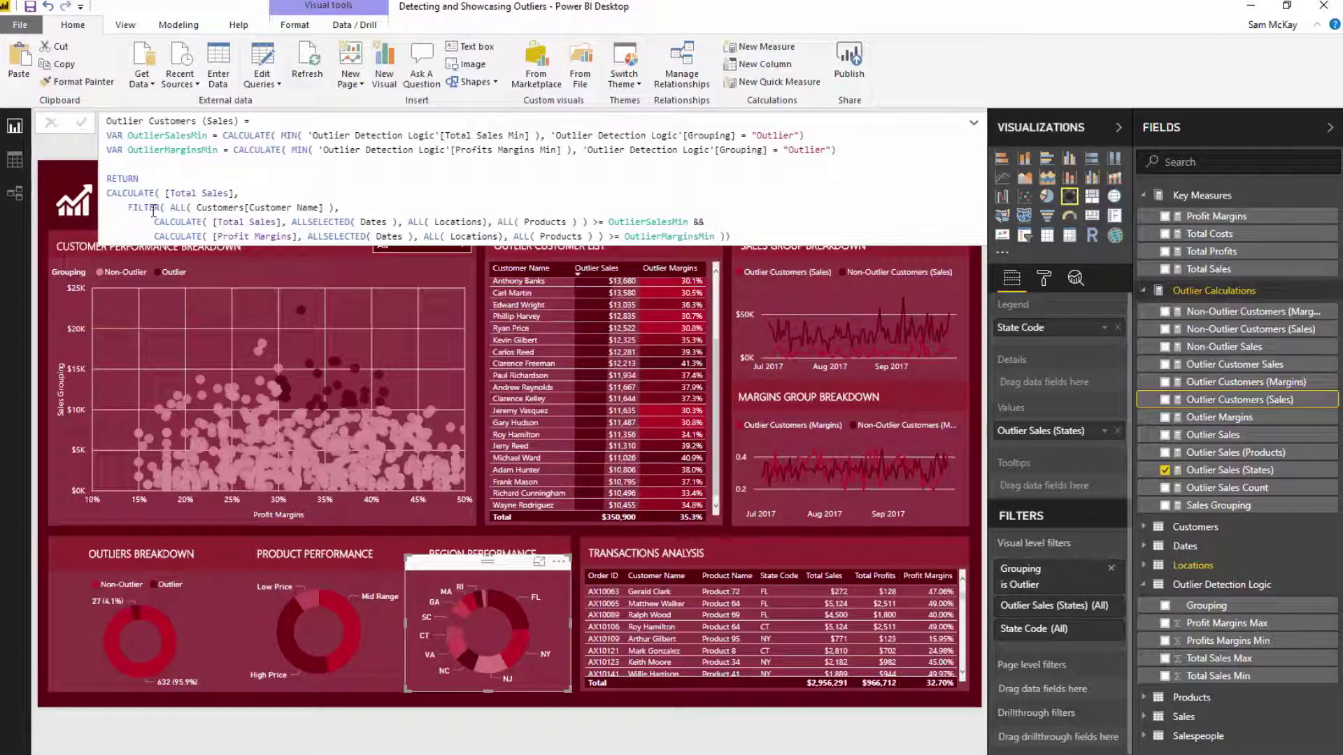
drag(154, 222, 372, 222)
drag(480, 219, 587, 224)
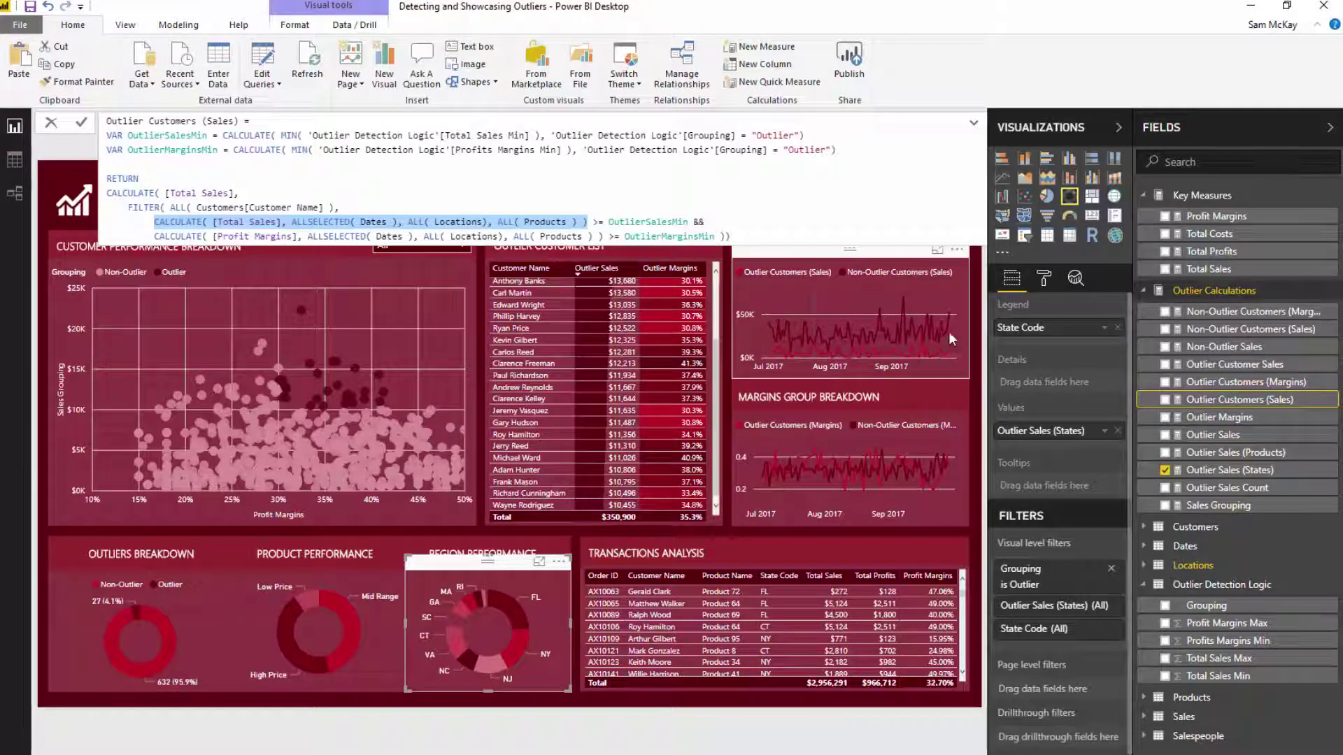
Close the formula bar and deselect the visual, leaving Q3 2017 at $350,900 outlier sales
click(977, 316)
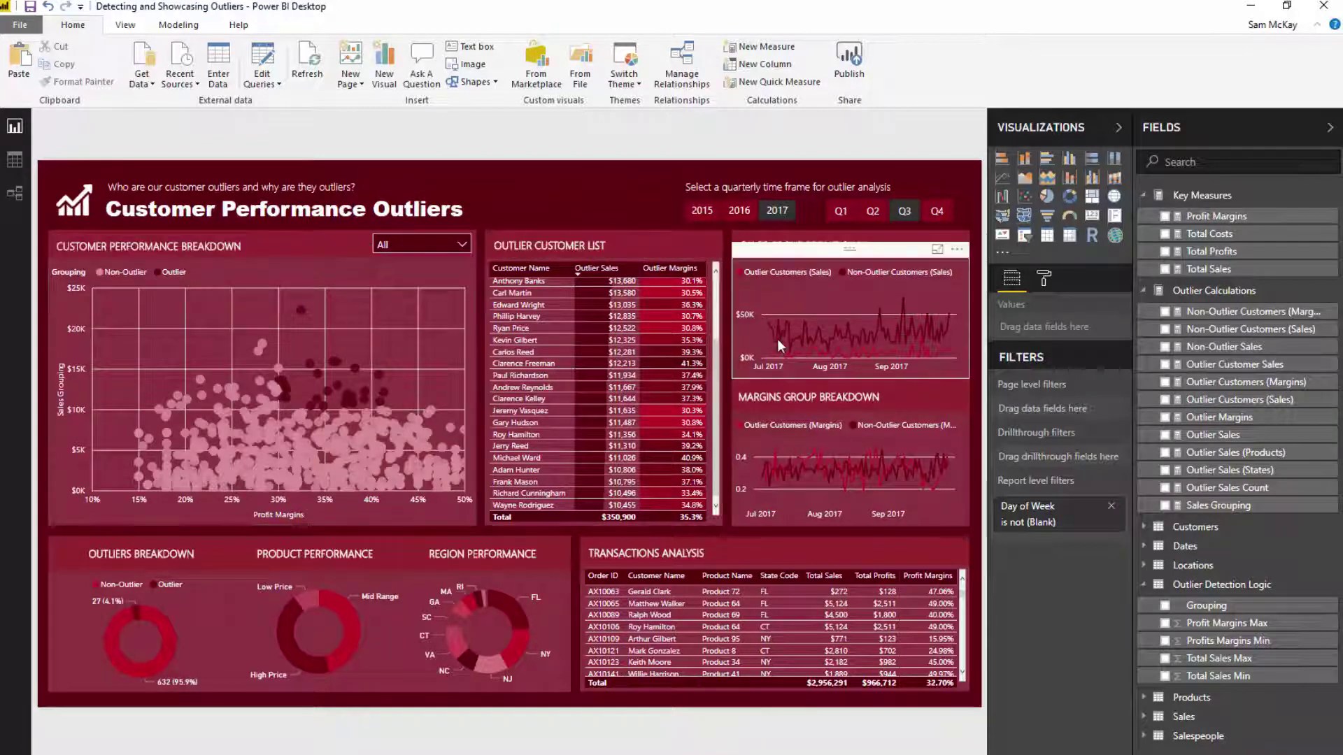
mouse_move(770, 332)
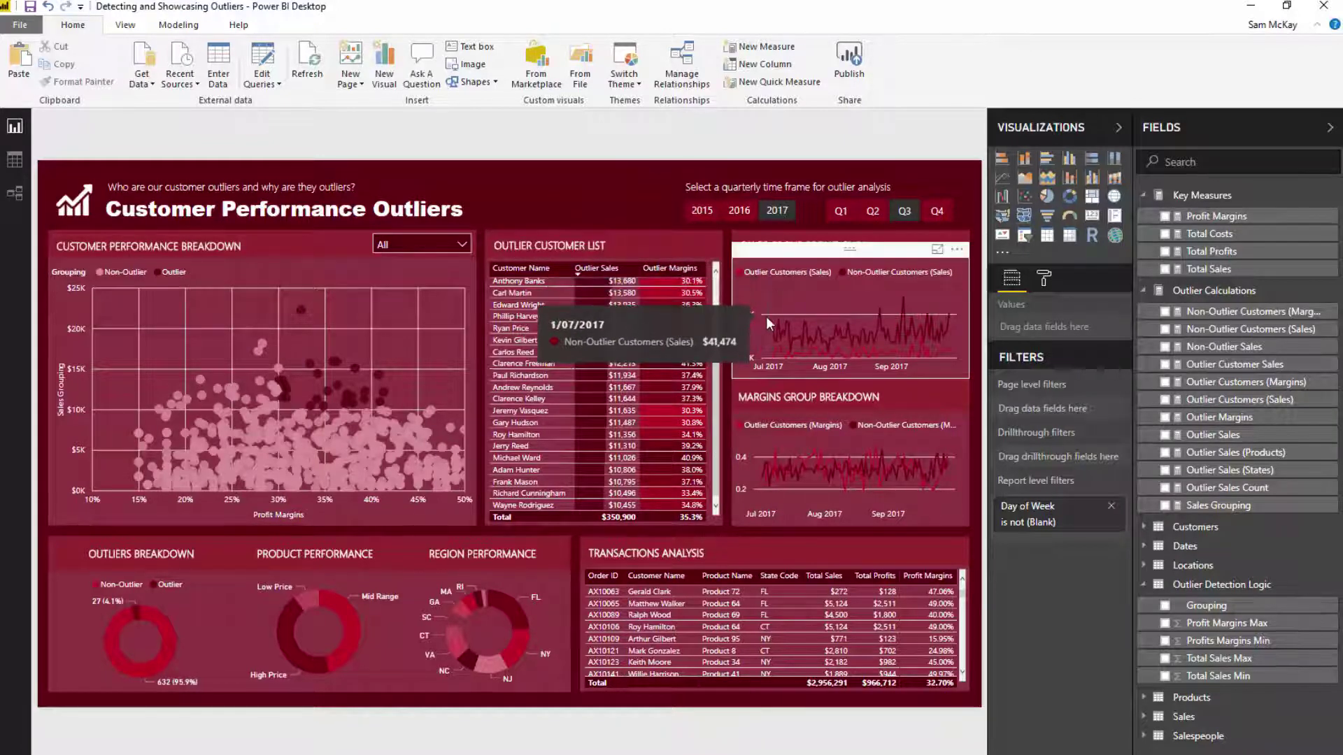